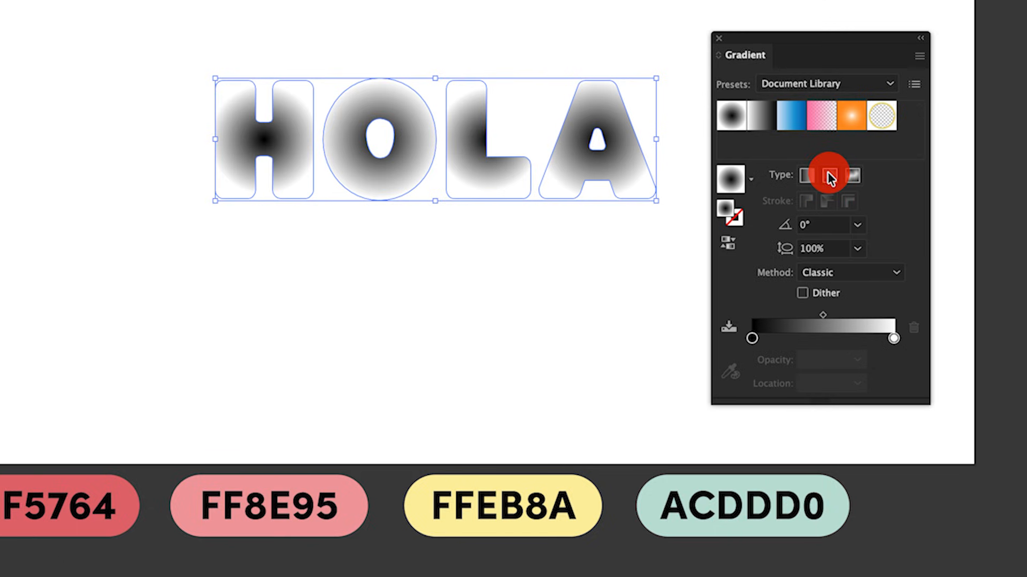
# - Add stops at about 26% and 70% of the radial gradient and color its first stop with the EF5764 sample
pyautogui.click(787, 342)
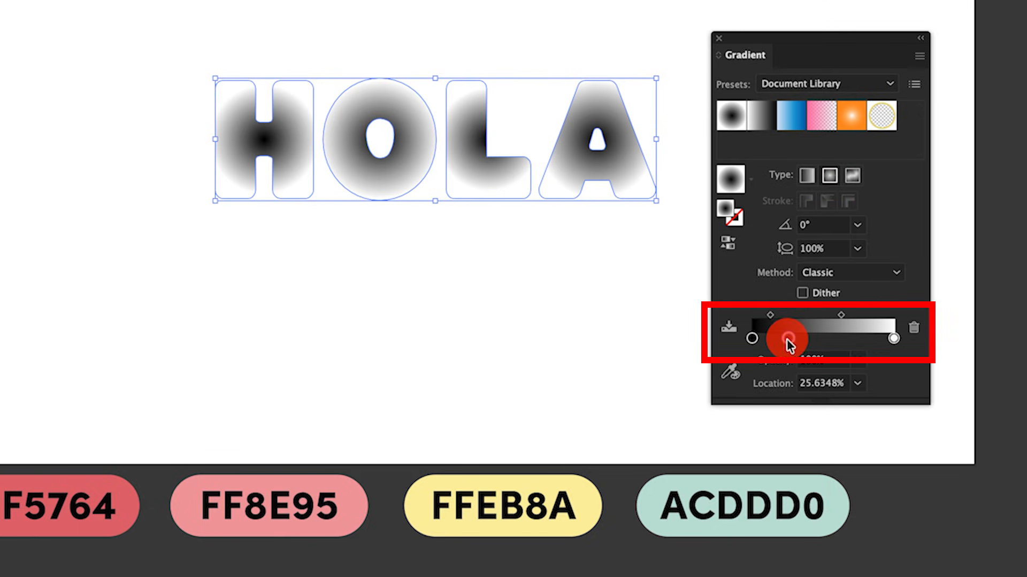
pyautogui.click(851, 340)
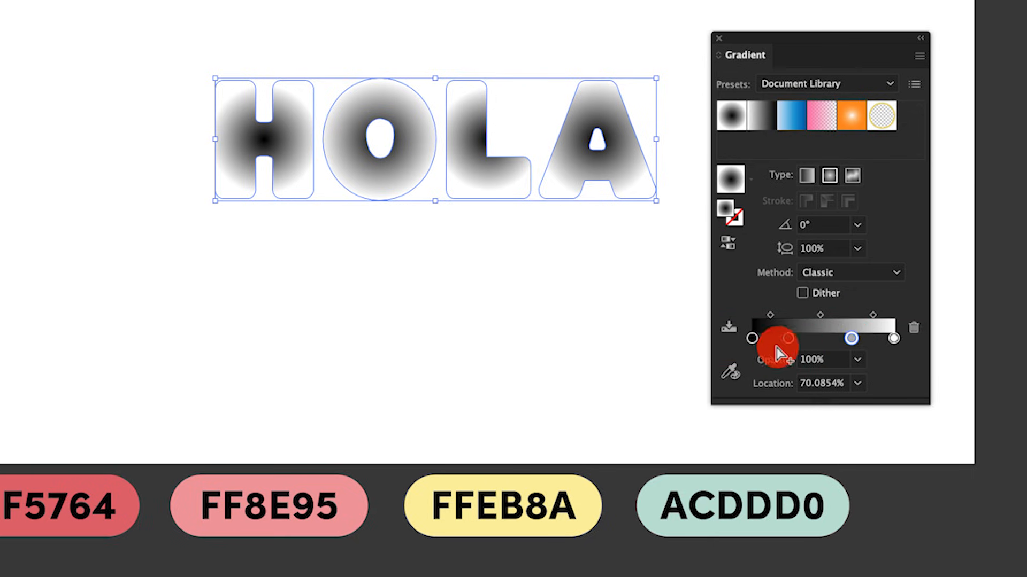
pyautogui.click(752, 340)
pyautogui.doubleClick(753, 339)
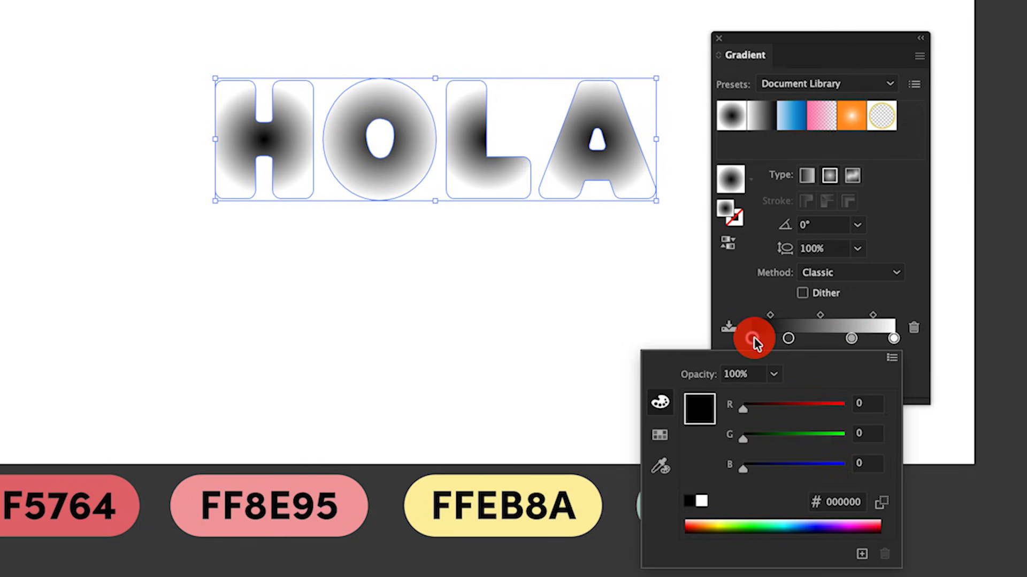
pyautogui.click(661, 468)
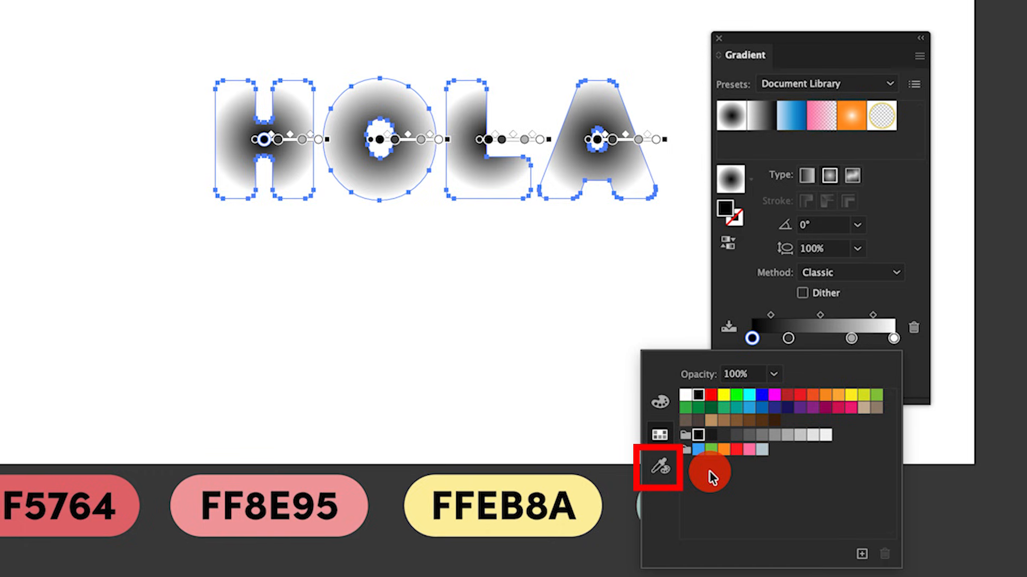
pyautogui.moveTo(665, 470); pyautogui.dragTo(91, 476)
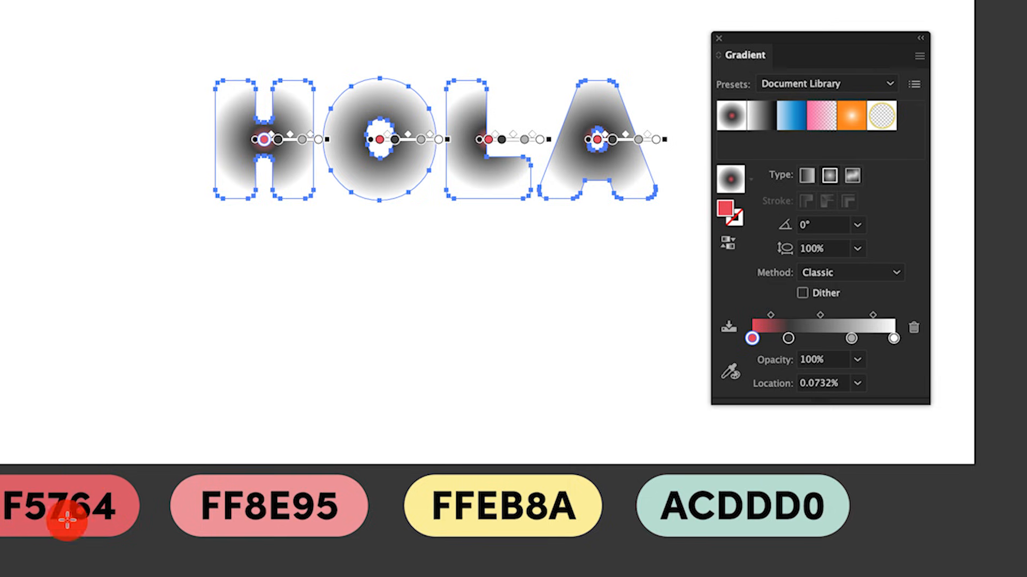
# - Color the second gradient stop with the pink FF8E95 sample
pyautogui.doubleClick(789, 339)
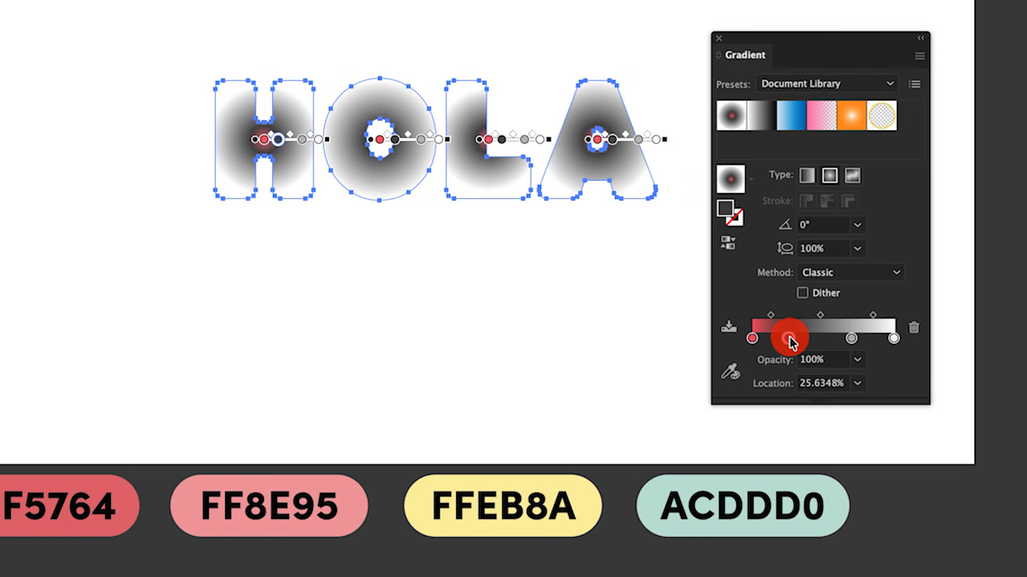
pyautogui.click(660, 467)
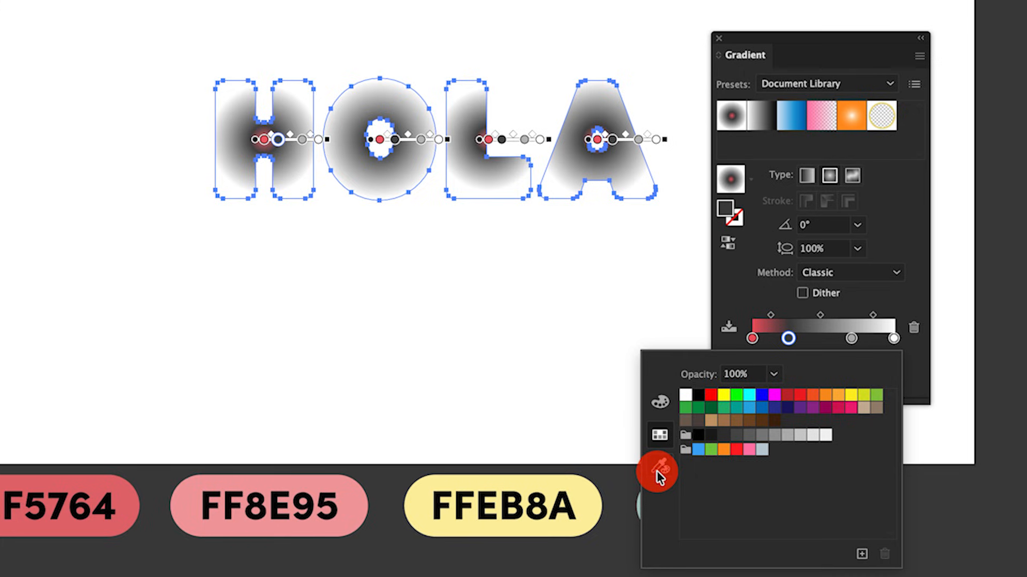
pyautogui.click(348, 483)
# - Color the third gradient stop, at about 70%, with the yellow FFEB8A sample
pyautogui.click(851, 339)
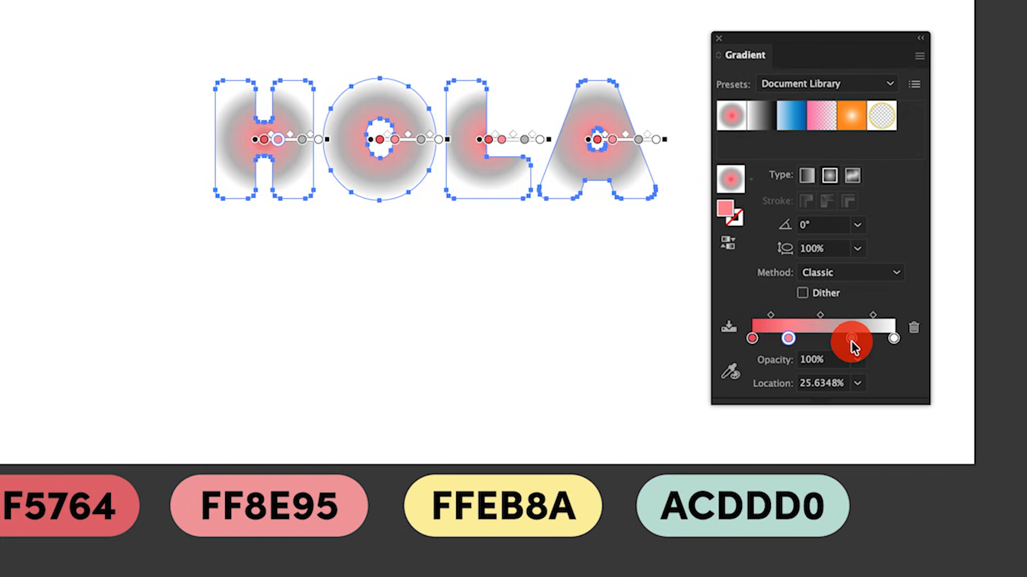
pyautogui.click(851, 339)
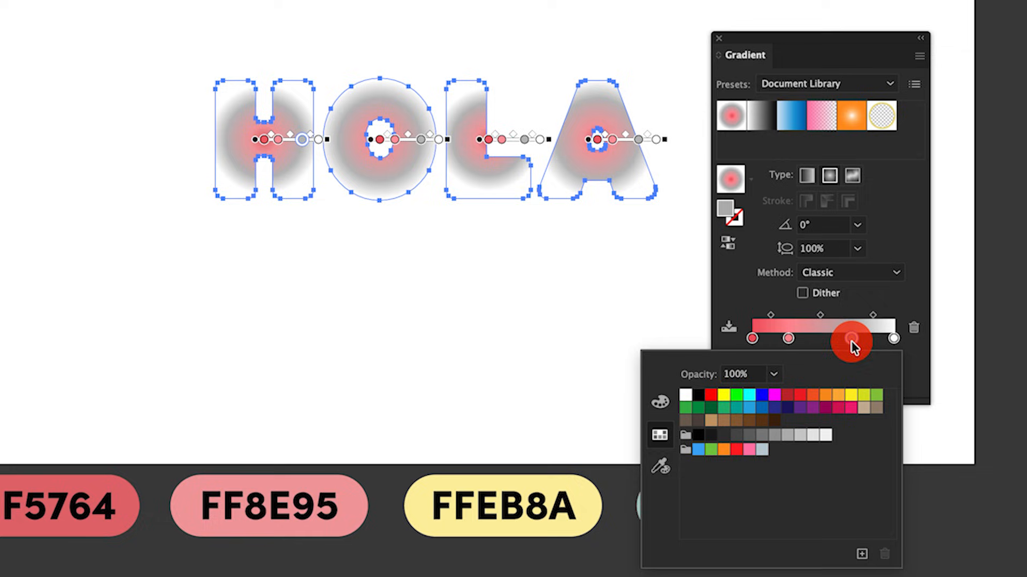
pyautogui.click(660, 469)
pyautogui.click(543, 479)
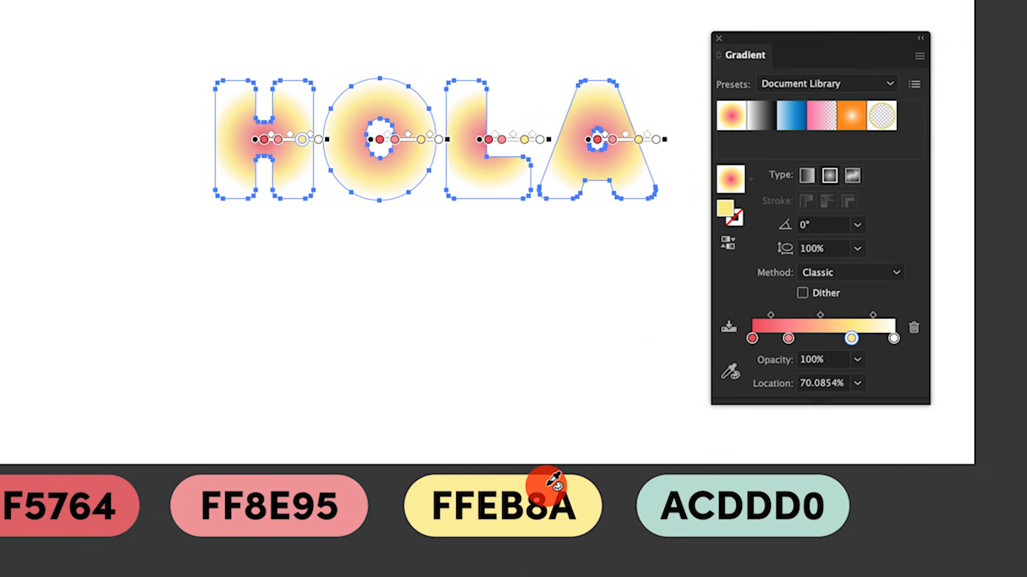
# - Color the last gradient stop with the ACDDD0 sample and reorder the middle stops so yellow comes before pink
pyautogui.click(894, 339)
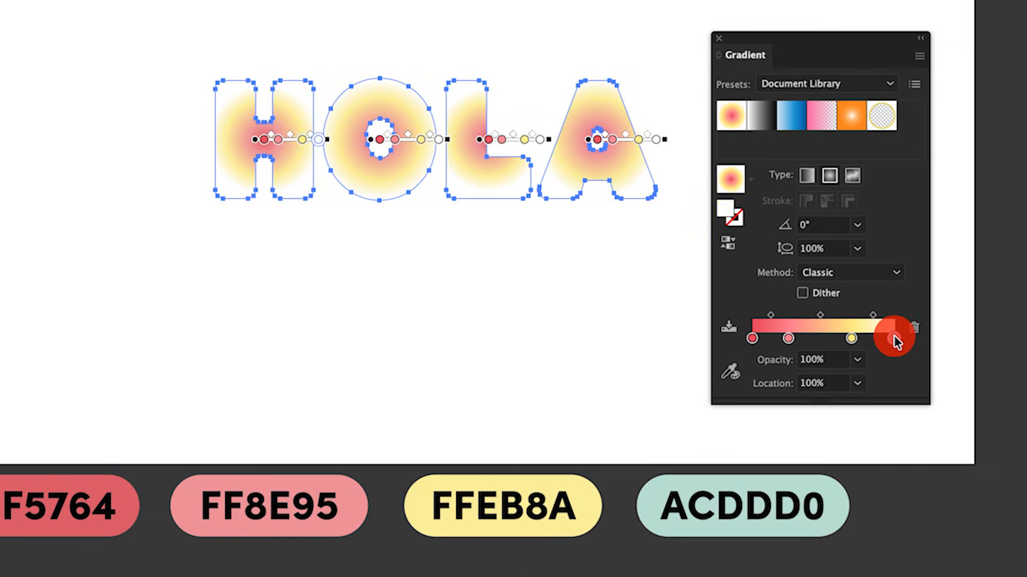
pyautogui.doubleClick(893, 339)
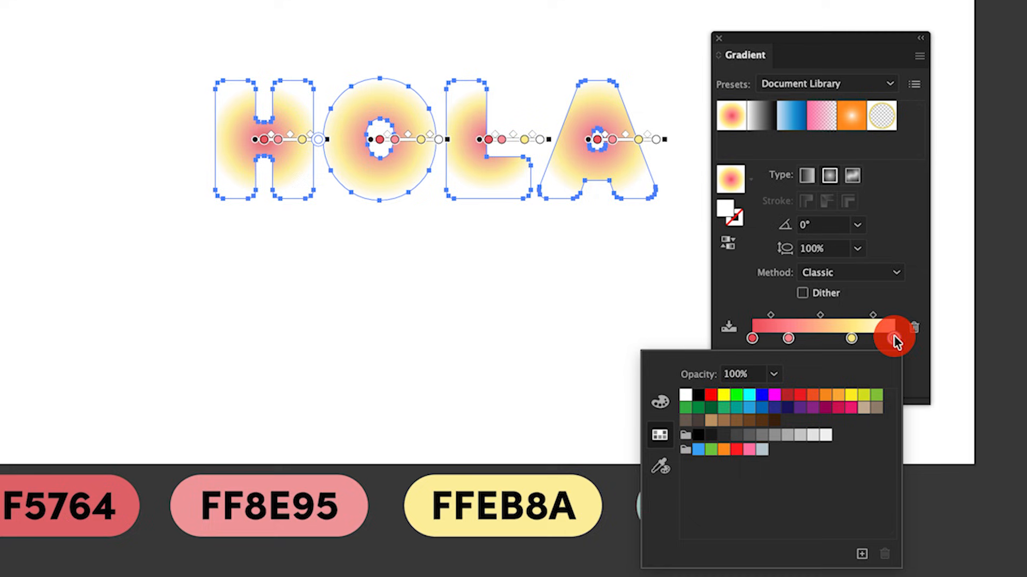
pyautogui.click(660, 469)
pyautogui.click(654, 483)
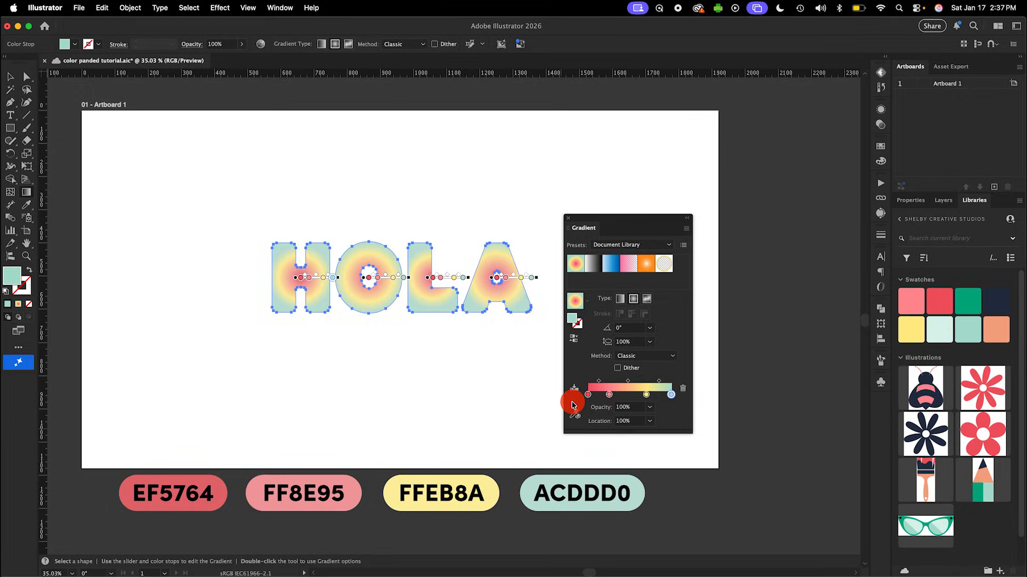
pyautogui.moveTo(608, 395); pyautogui.dragTo(659, 395)
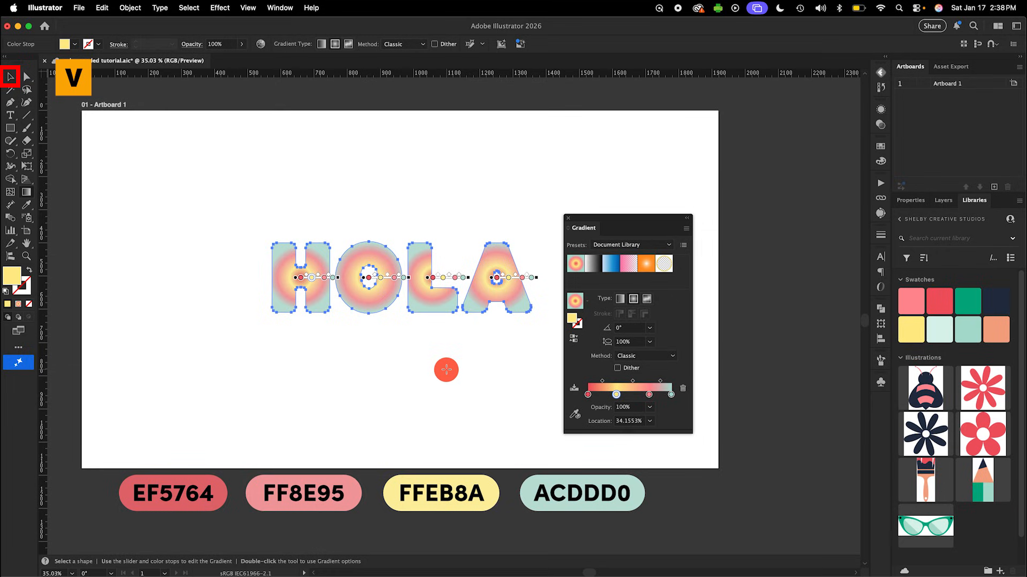
# - Ungroup the HOLA lettering and select only the letter H
pyautogui.rightClick(376, 308)
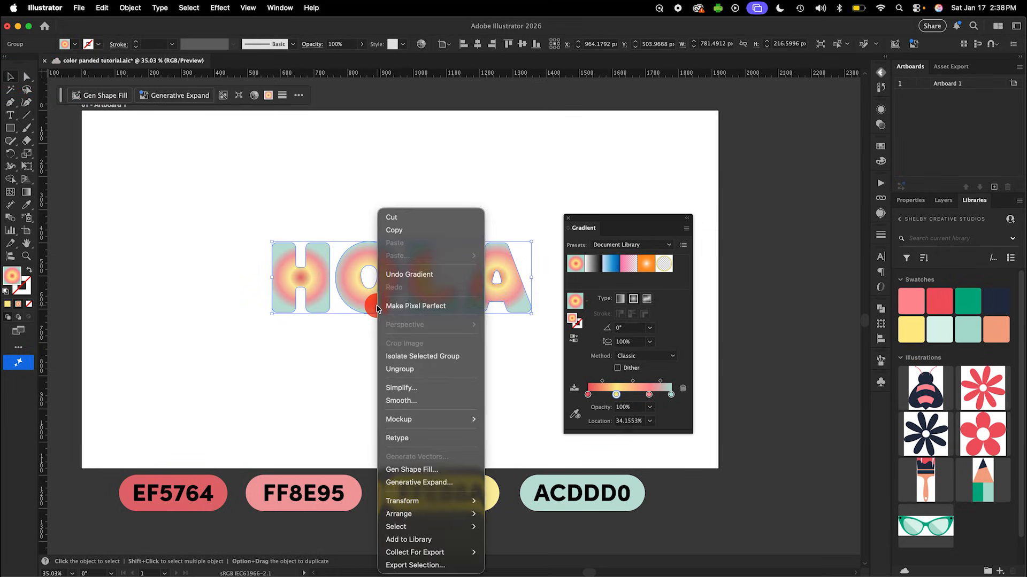
pyautogui.click(434, 369)
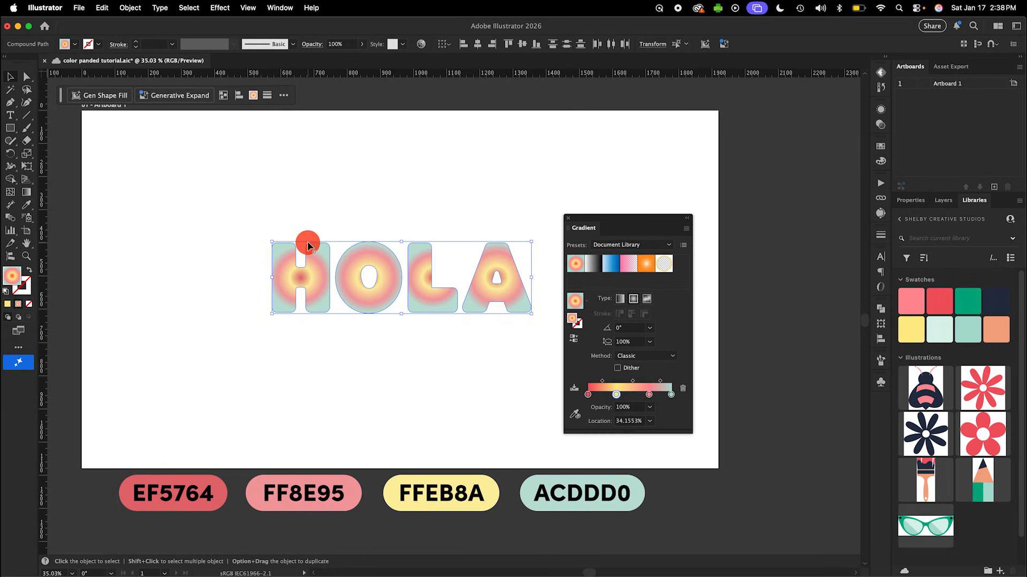
pyautogui.click(308, 218)
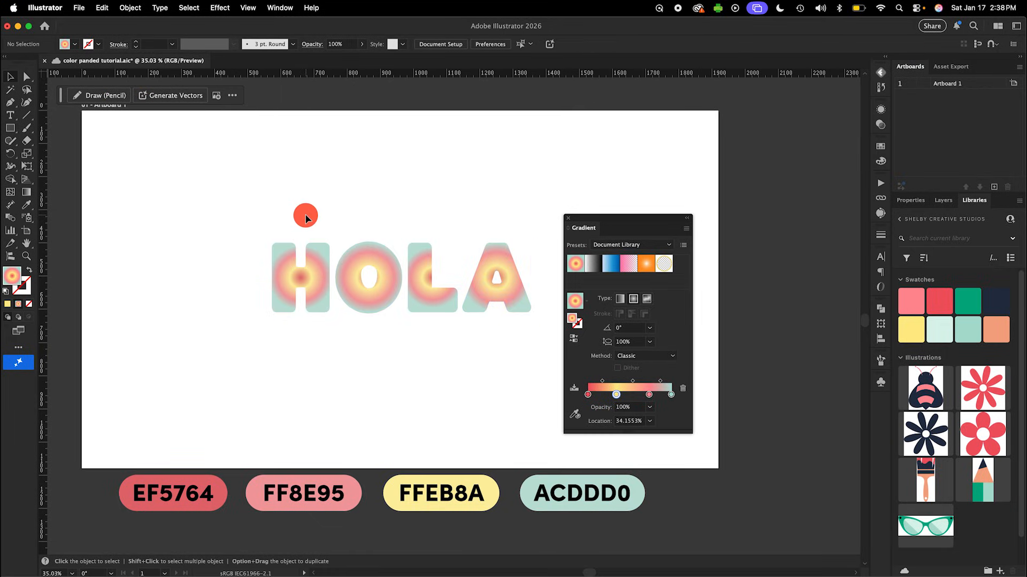
pyautogui.click(318, 278)
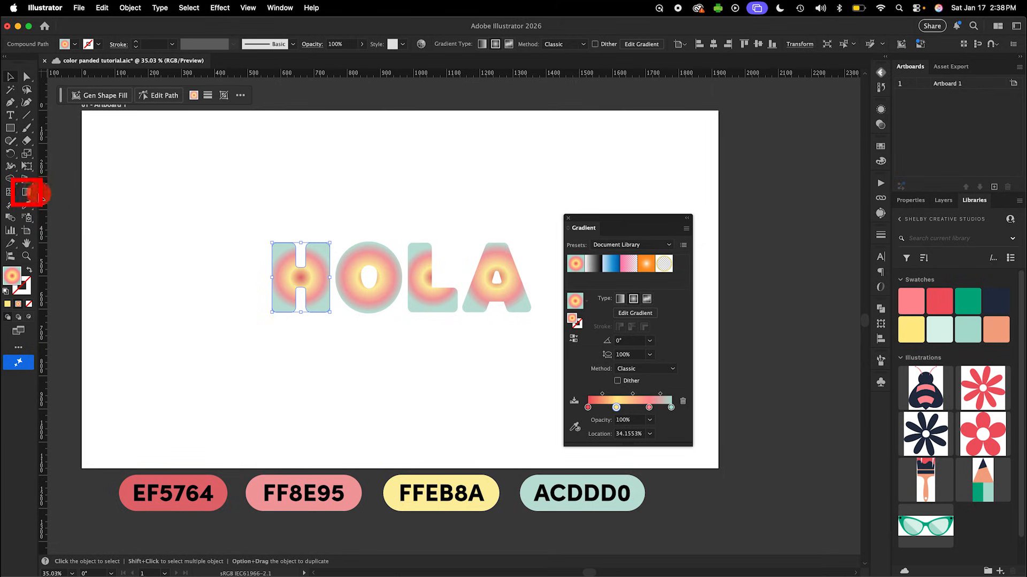
# - Redraw the H's gradient diagonally from its lower-left corner toward its upper right, with the pink stop at about 85%
pyautogui.click(28, 193)
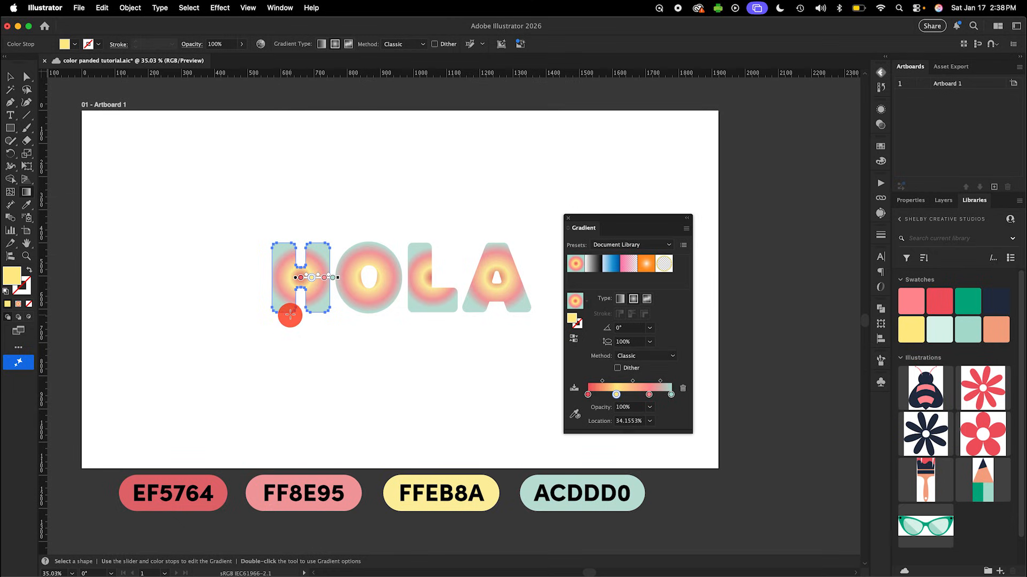
pyautogui.moveTo(268, 313); pyautogui.dragTo(314, 261)
pyautogui.click(310, 266)
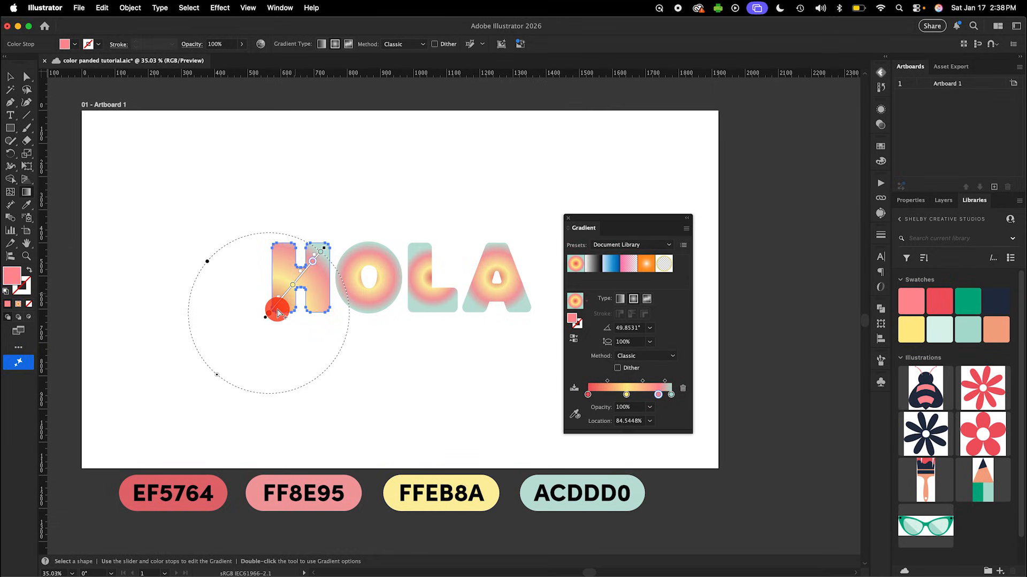
# - Redraw the O's gradient vertically from just above the letter to its base, shifting the pink stop to about 83% and the yellow stop lower
pyautogui.click(385, 269)
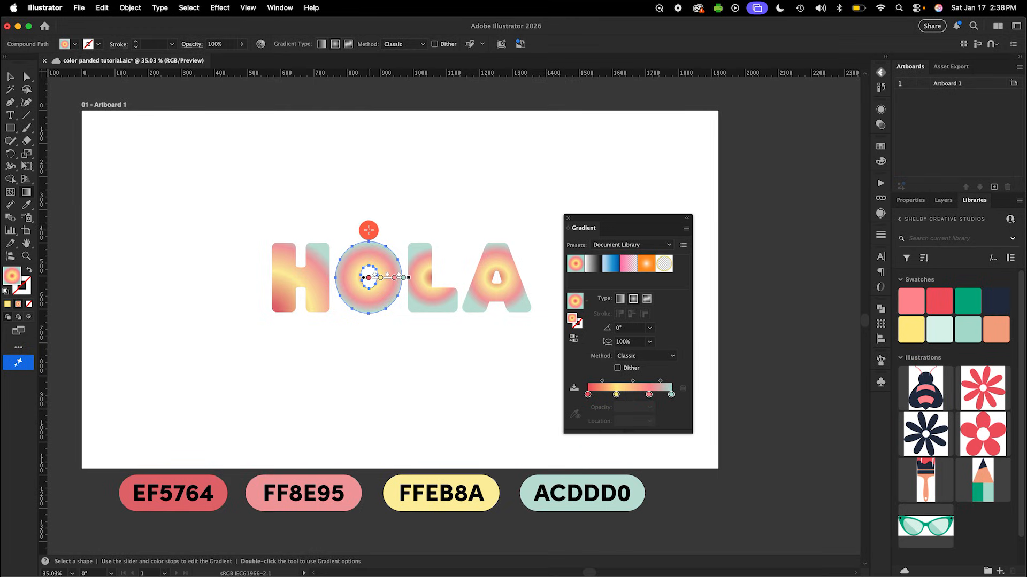
pyautogui.moveTo(369, 230); pyautogui.dragTo(370, 308)
pyautogui.moveTo(369, 288); pyautogui.dragTo(370, 295)
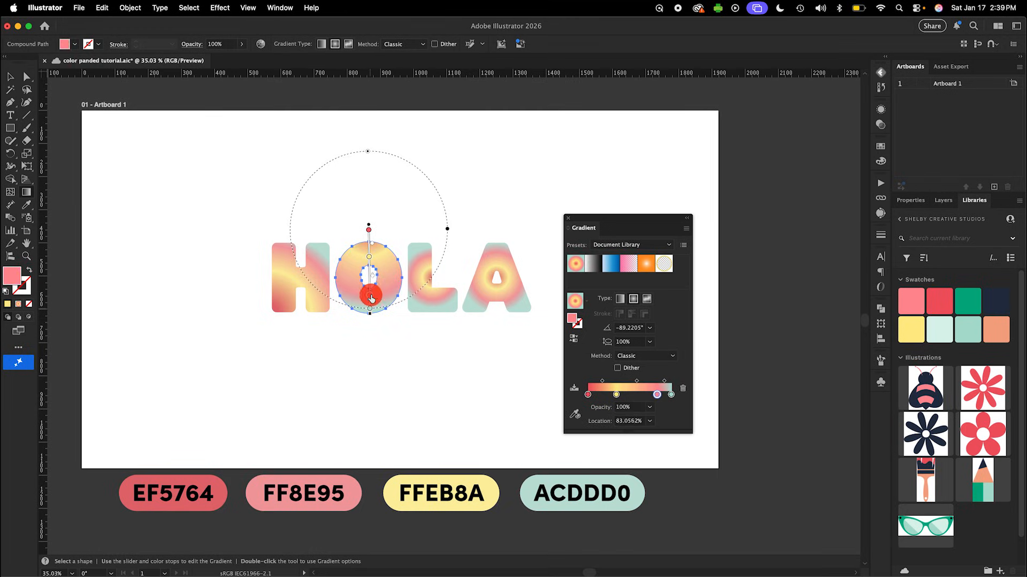
pyautogui.moveTo(369, 257); pyautogui.dragTo(370, 273)
# - Redraw the L's gradient from its lower right to its upper left and the A's from base to top, adjusting the A's stops
pyautogui.click(437, 303)
pyautogui.moveTo(467, 302); pyautogui.dragTo(411, 263)
pyautogui.click(482, 300)
pyautogui.moveTo(501, 320); pyautogui.dragTo(484, 244)
pyautogui.moveTo(495, 294); pyautogui.dragTo(492, 278)
pyautogui.moveTo(501, 314); pyautogui.dragTo(498, 301)
pyautogui.moveTo(486, 248); pyautogui.dragTo(488, 250)
pyautogui.press('v')
pyautogui.click(239, 232)
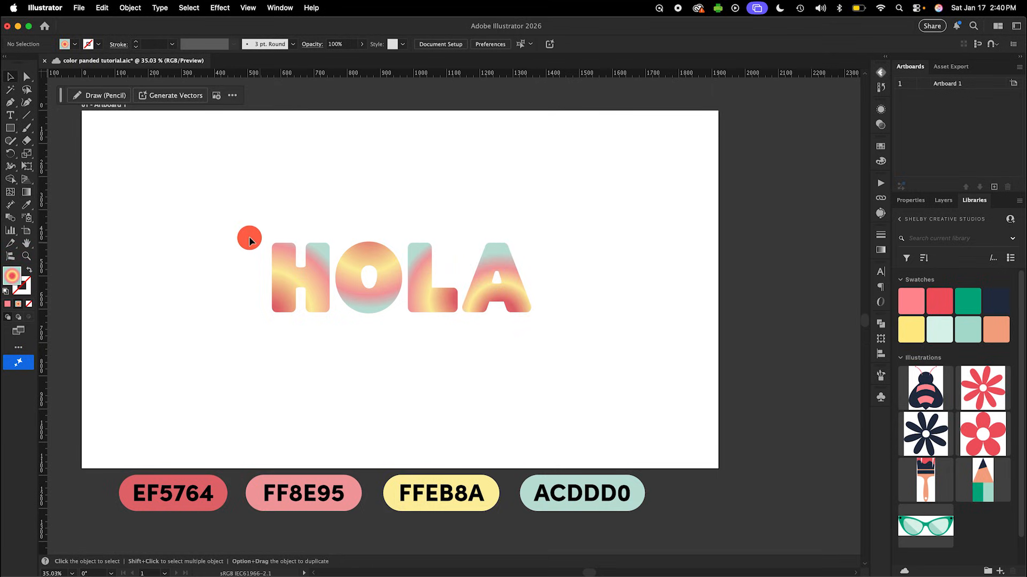
# - Group all four letters of HOLA together
pyautogui.moveTo(241, 230); pyautogui.dragTo(555, 320)
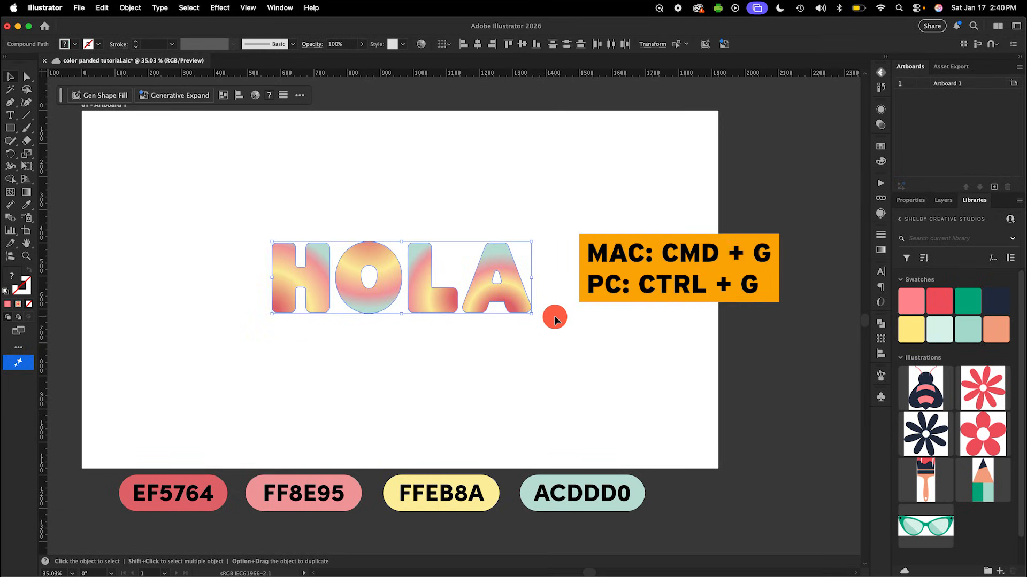
pyautogui.press('a')
pyautogui.press('super+g')
pyautogui.press('v')
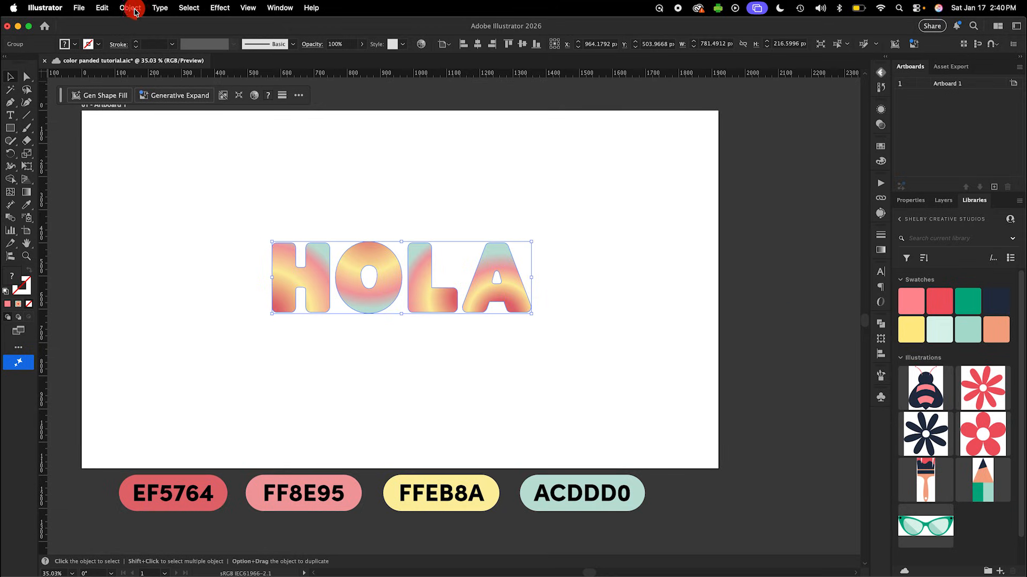
# - Expand the grouped lettering's fill, with the gradient expanded to a specified 1 object
pyautogui.click(131, 8)
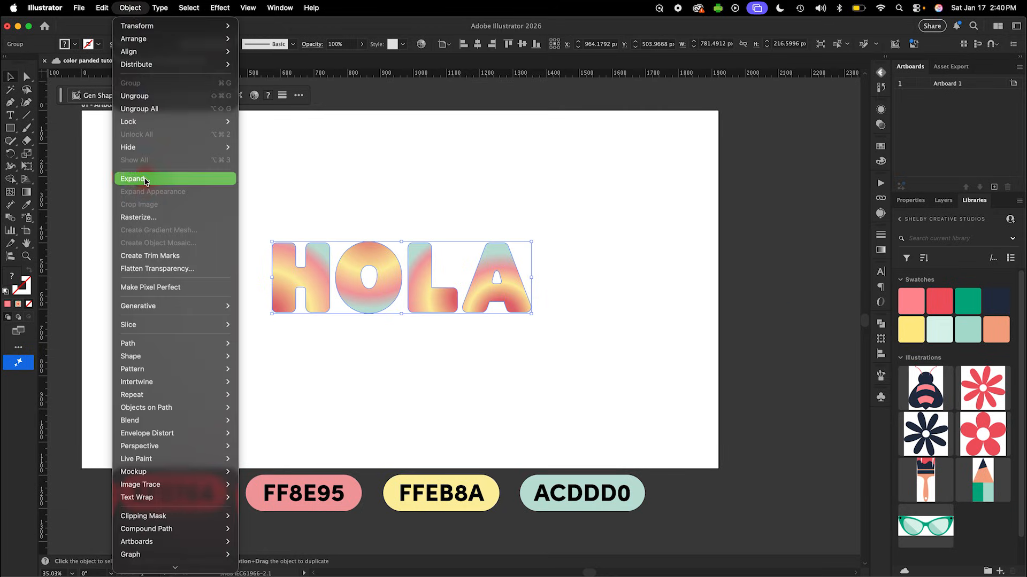
pyautogui.click(143, 178)
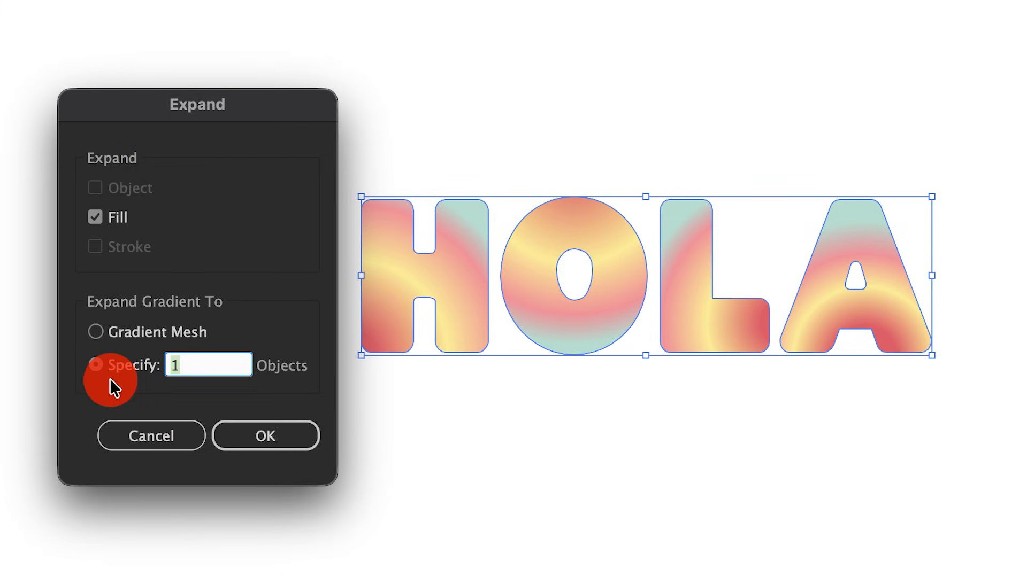
pyautogui.click(293, 438)
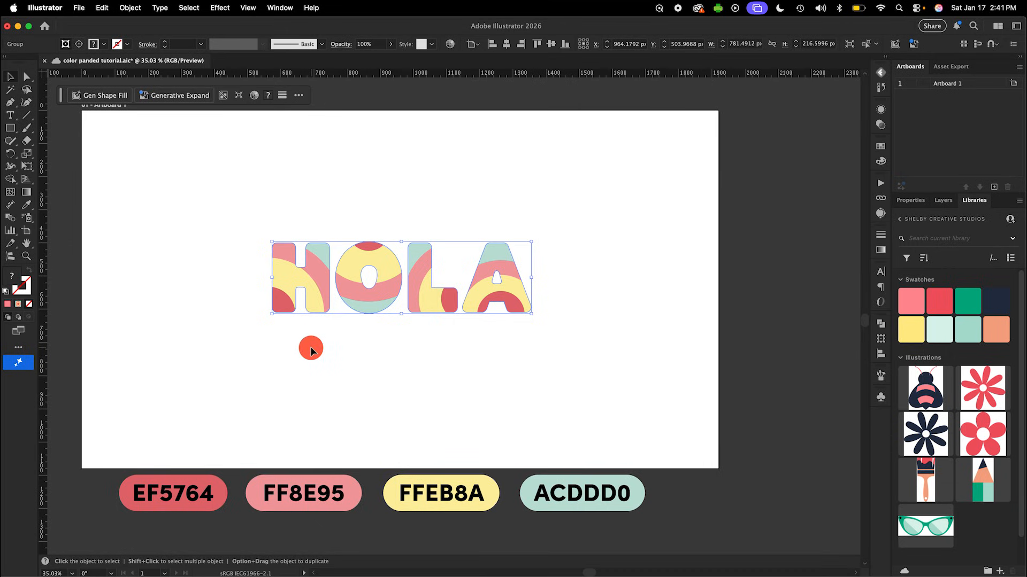
# - Release the compound path of the expanded lettering
pyautogui.click(130, 8)
pyautogui.moveTo(193, 532)
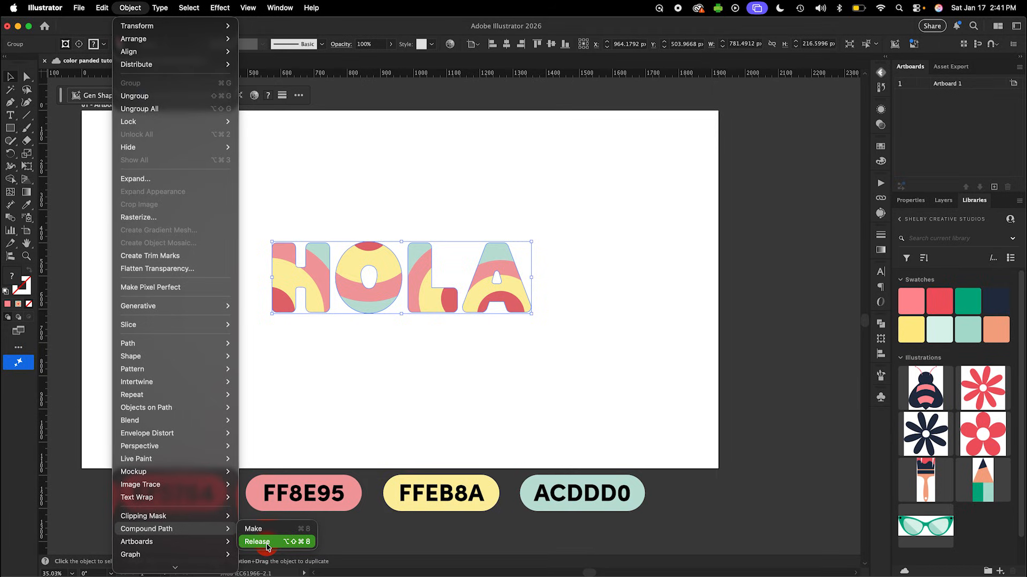
pyautogui.click(352, 372)
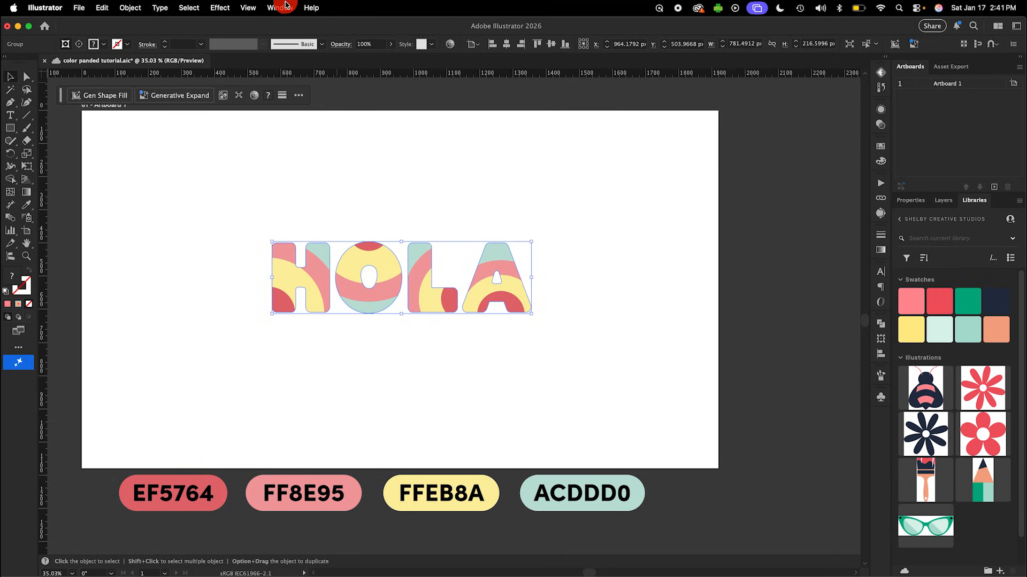
# - Apply a 3D Inflate effect to the HOLA lettering with a depth of 90 px and a volume of 0%
pyautogui.click(285, 7)
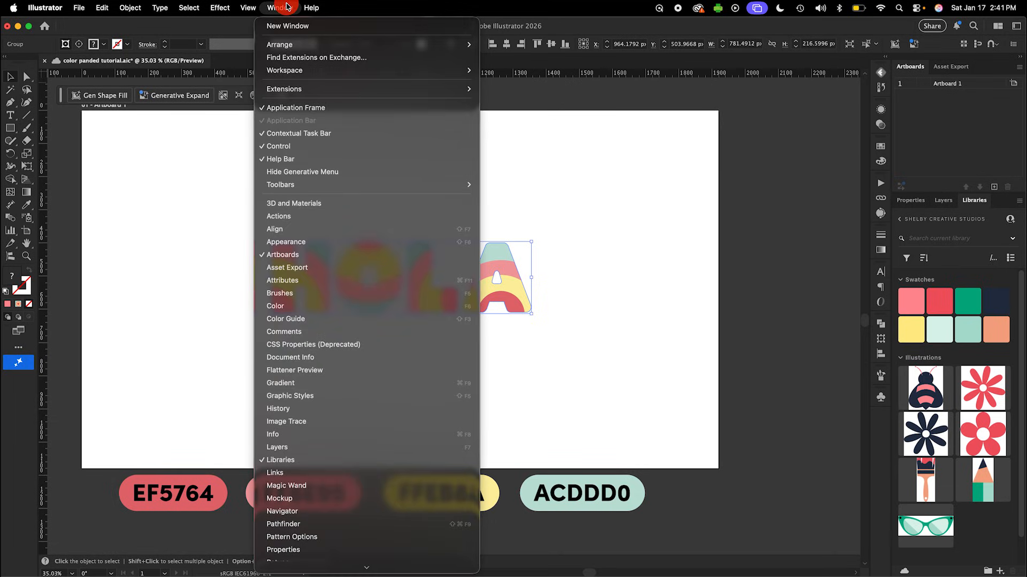
pyautogui.click(296, 204)
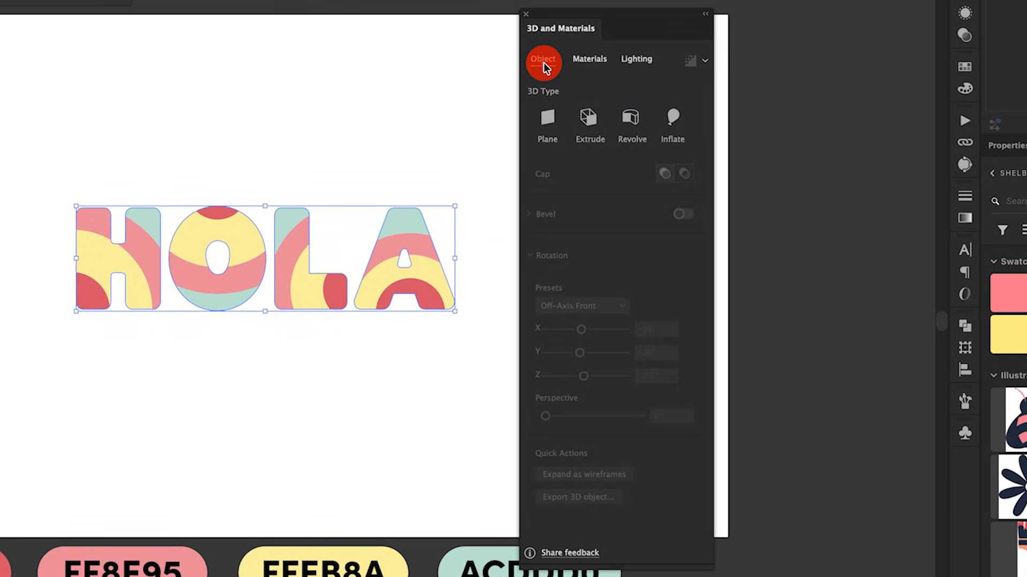
pyautogui.click(675, 121)
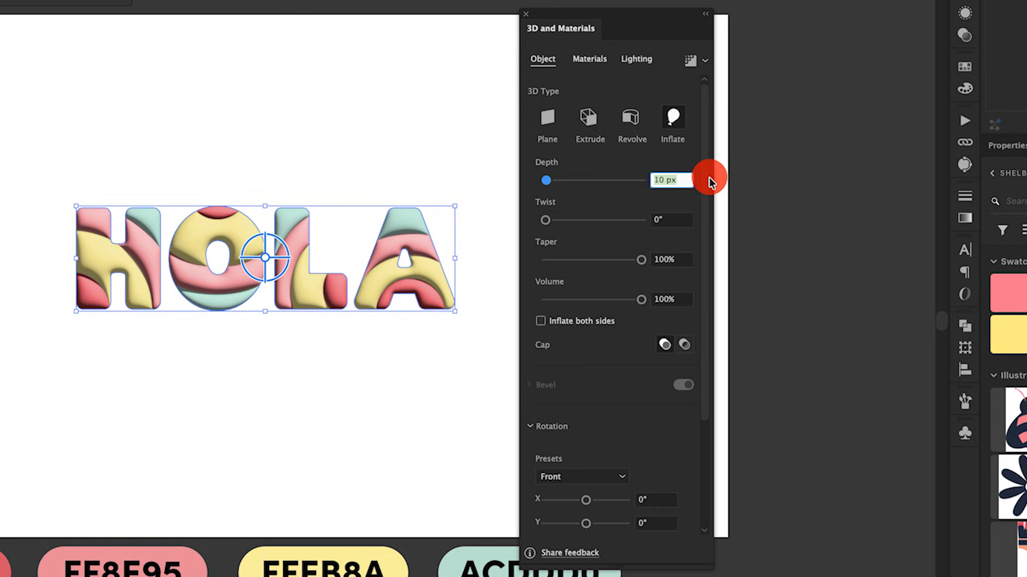
pyautogui.write('90')
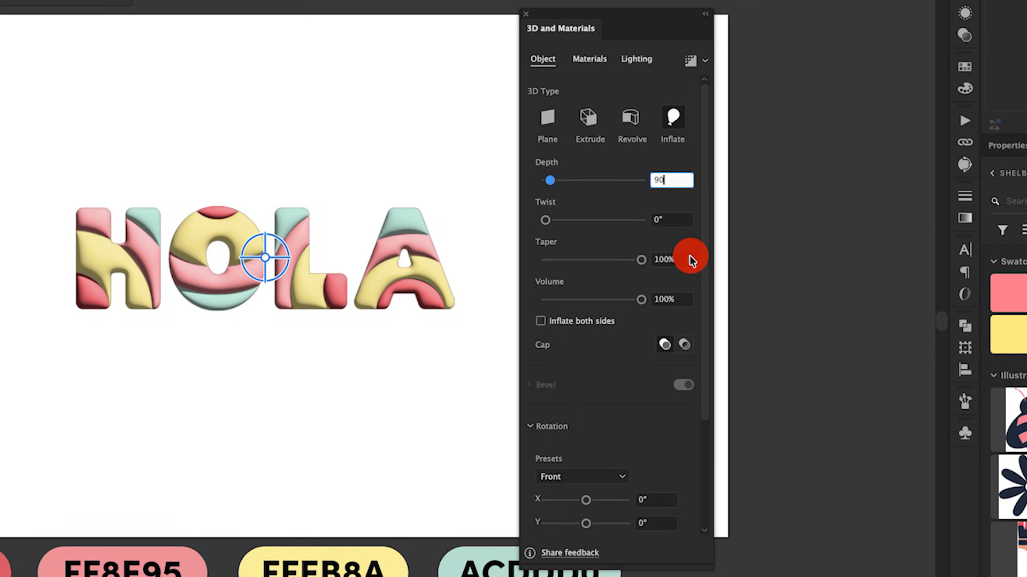
pyautogui.click(678, 299)
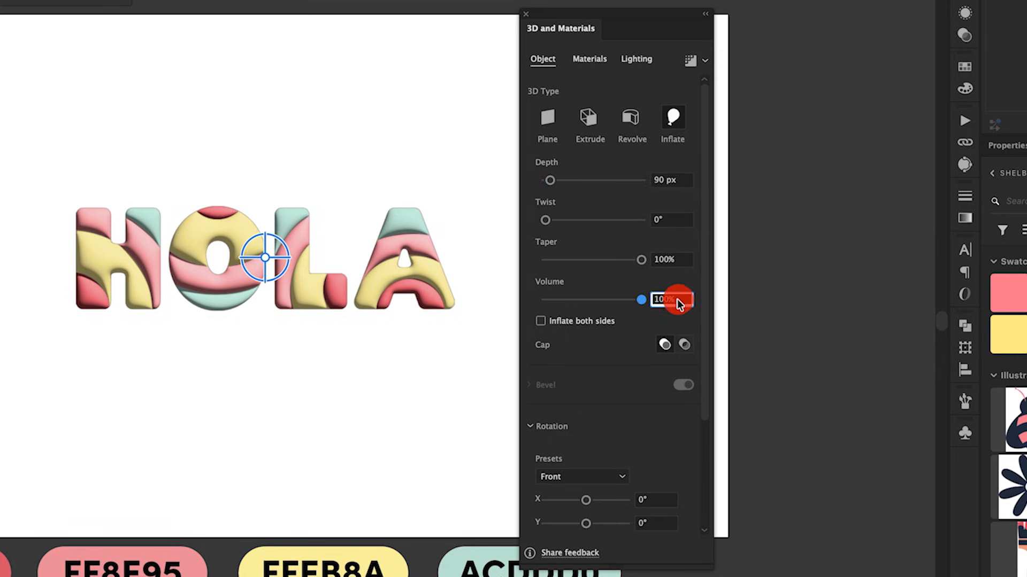
pyautogui.write('0')
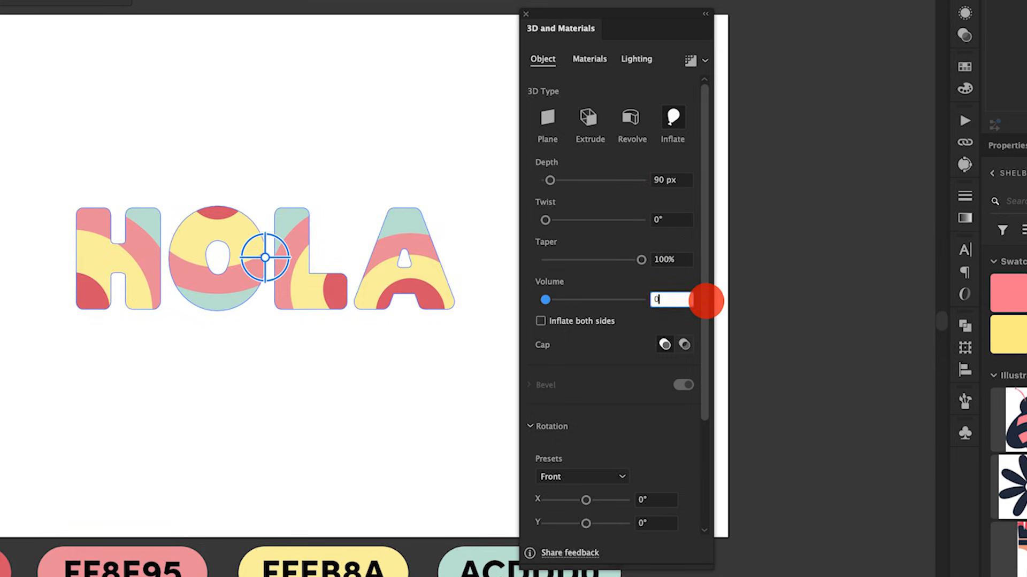
pyautogui.press('Tab')
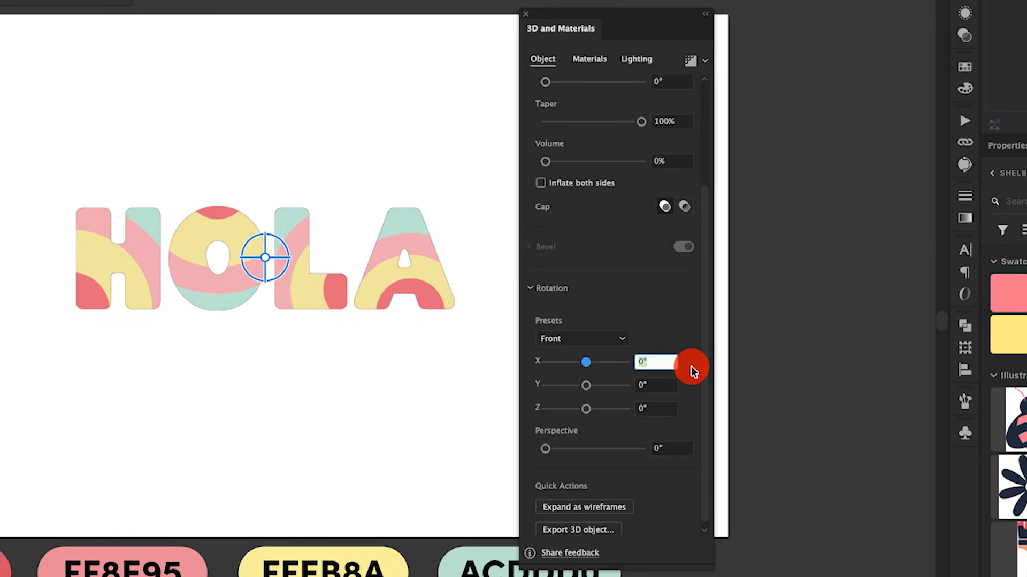
# - Rotate the 3D lettering to X -20°, Y -24° and Z -11°, and inflate it on both sides
pyautogui.write('-20')
pyautogui.press('Tab')
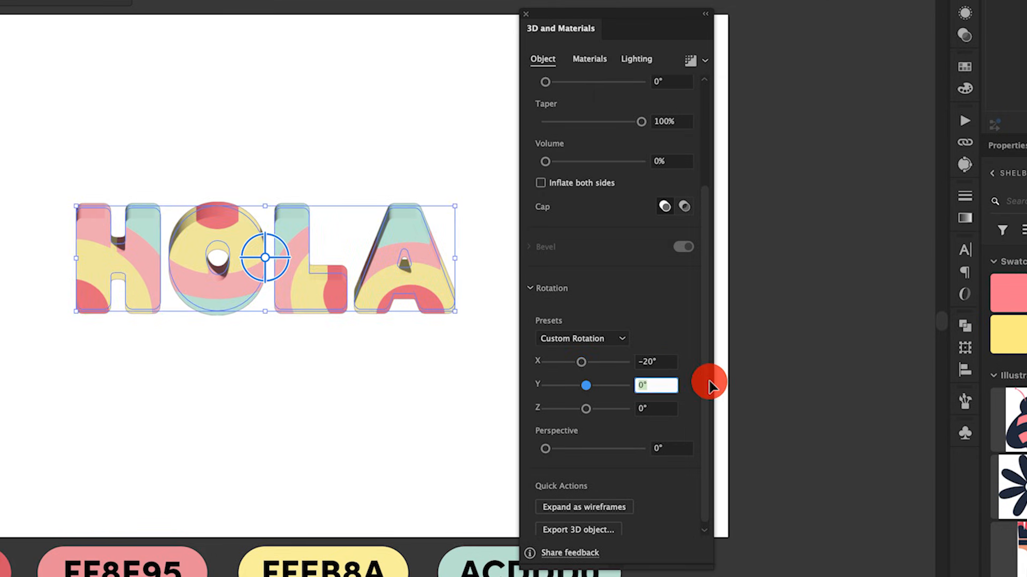
pyautogui.write('-24')
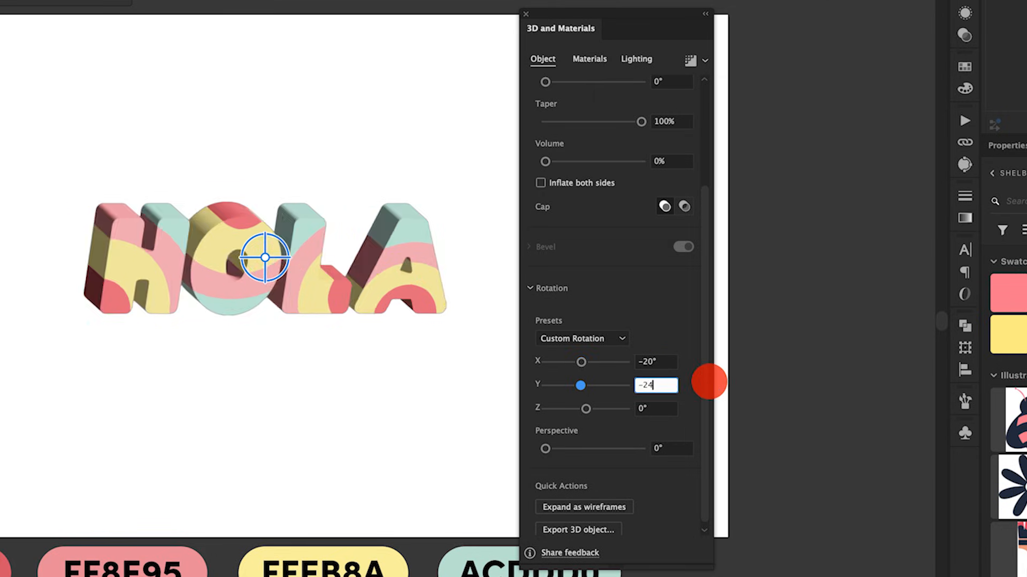
pyautogui.press('Tab')
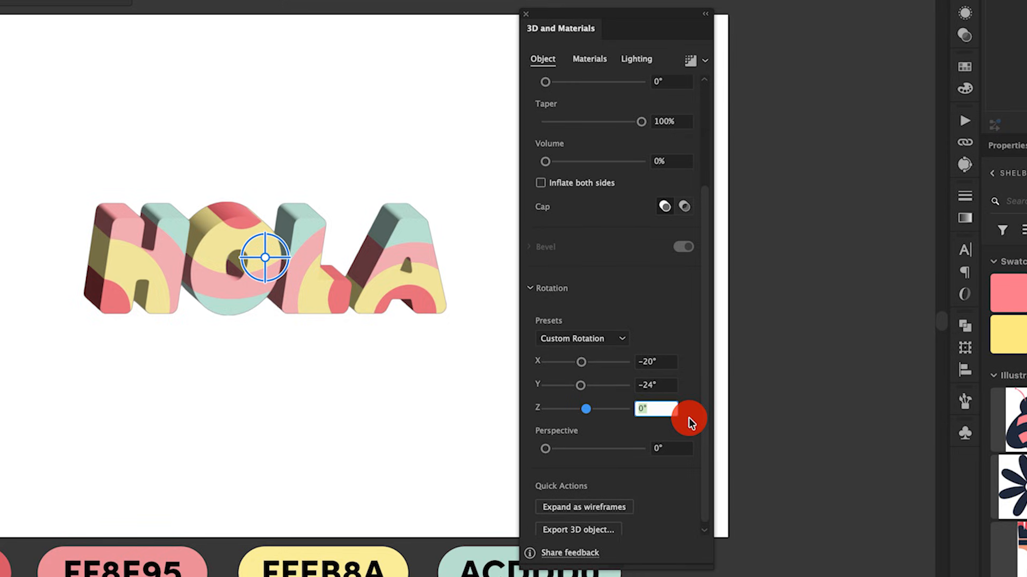
pyautogui.write('-11')
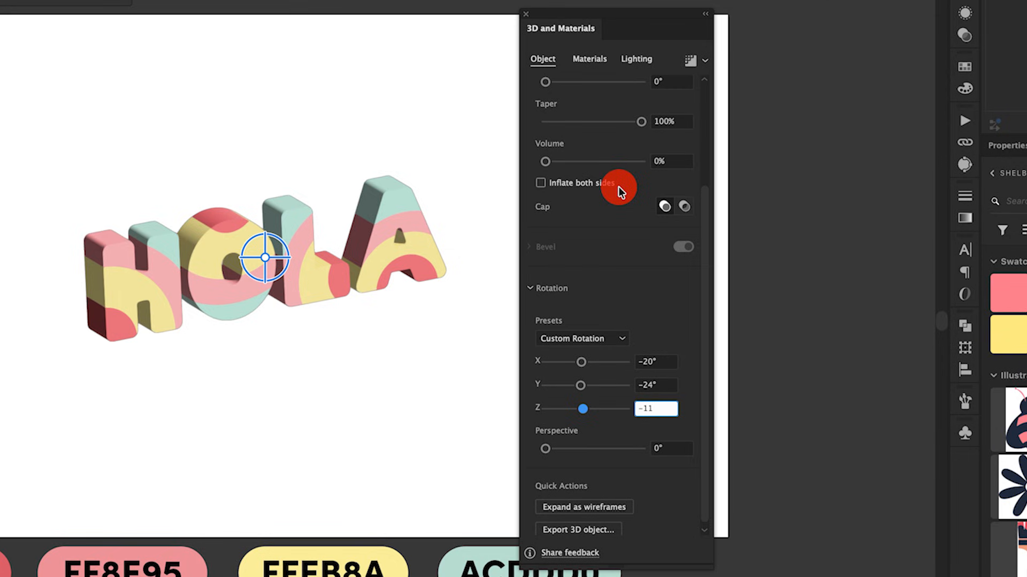
pyautogui.click(541, 183)
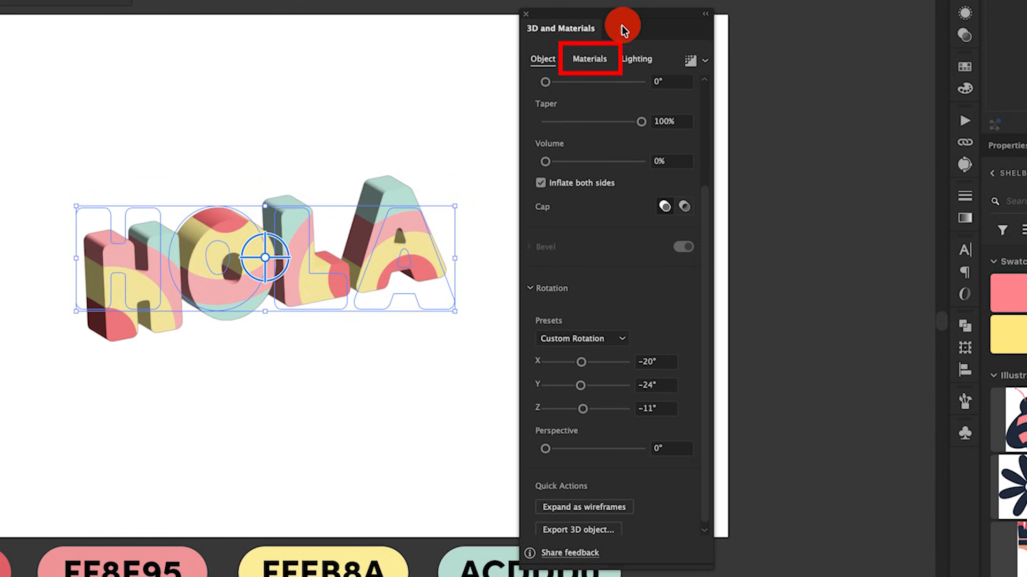
# - Set the lettering's default material to a roughness of 0.6 and a metallic value of 0.46
pyautogui.click(589, 59)
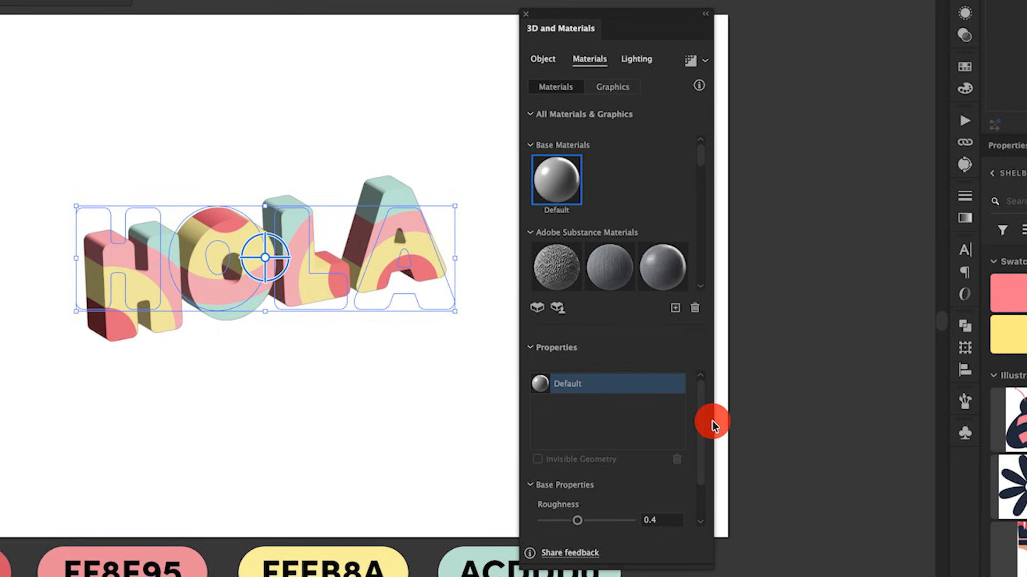
pyautogui.moveTo(701, 419); pyautogui.dragTo(703, 490)
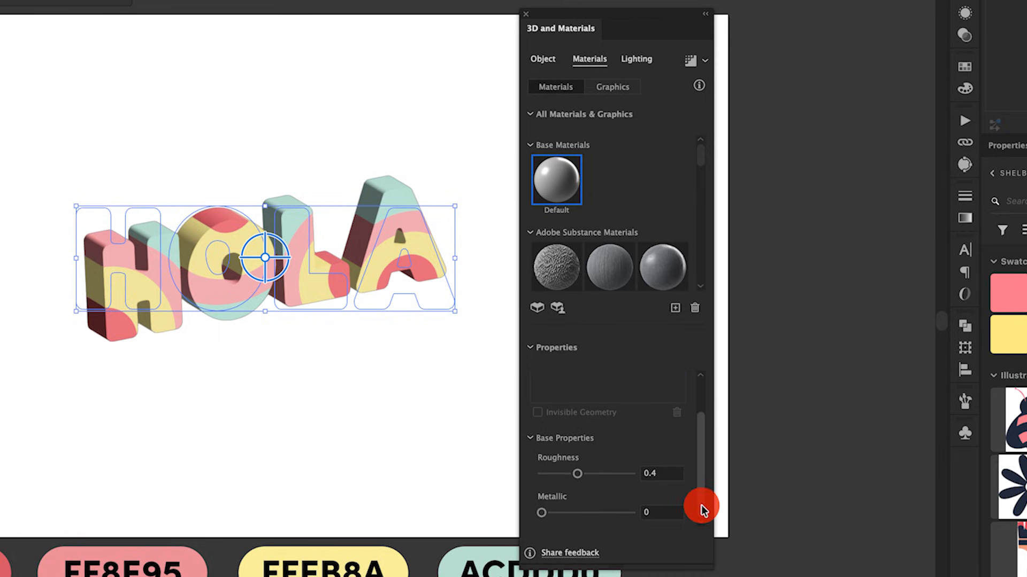
pyautogui.click(655, 474)
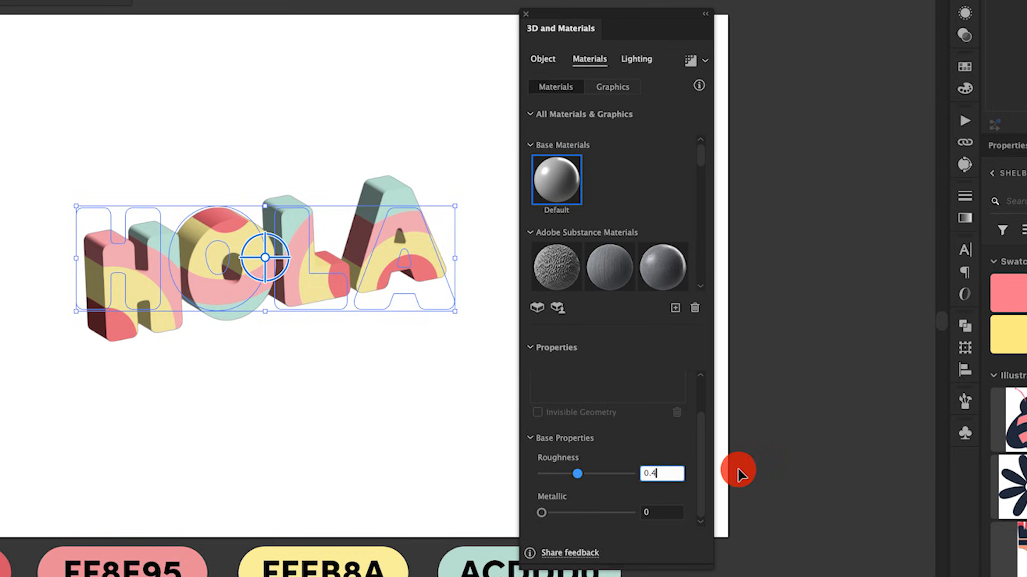
pyautogui.press('BackSpace')
pyautogui.write('6')
pyautogui.press('Tab')
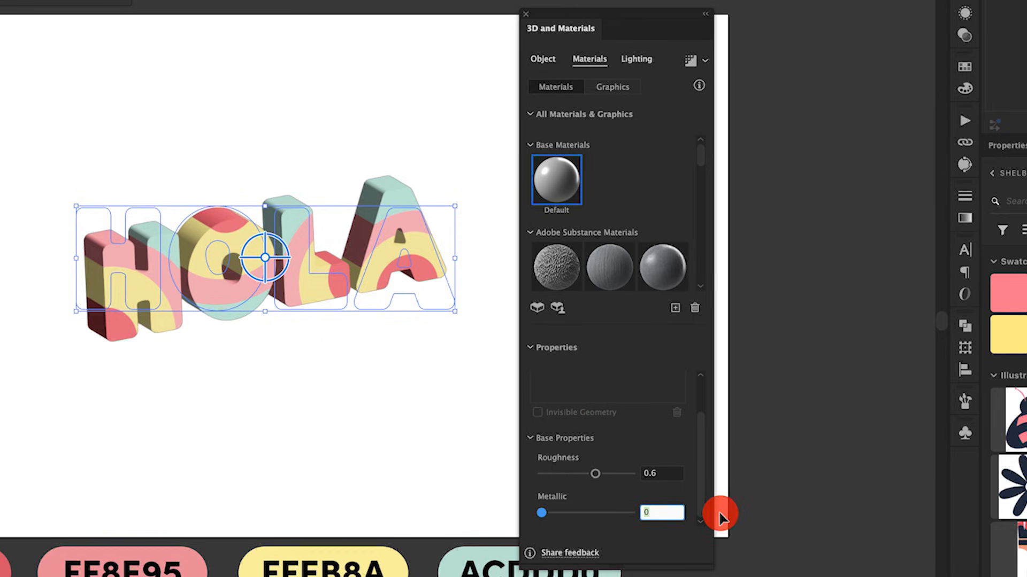
pyautogui.write('0.46')
pyautogui.hotkey('shift', 'Tab')
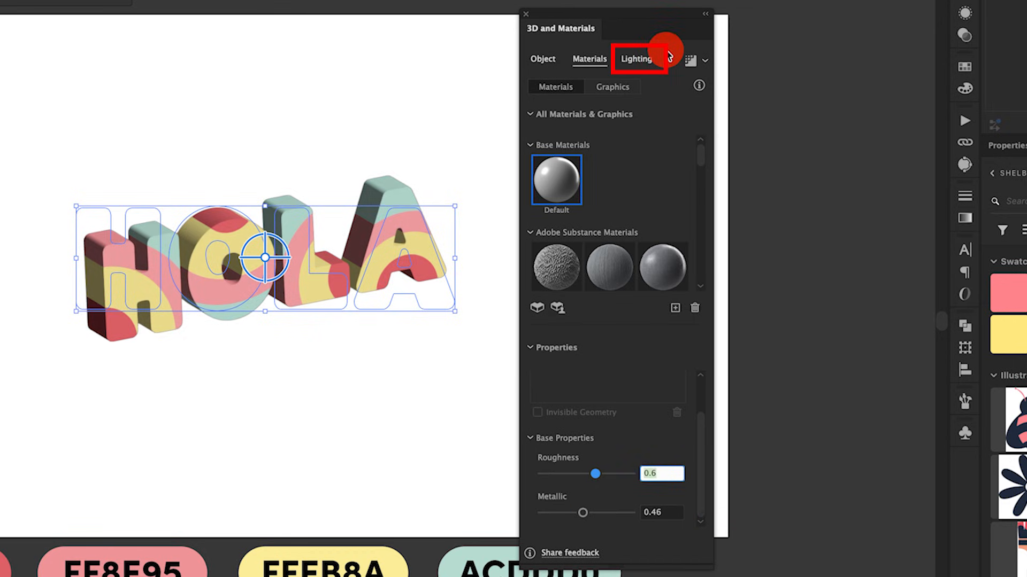
# - Set the lettering's light to 64% intensity, 1° rotation, 32° height and 72% softness, with ambient light intensity at 59%
pyautogui.click(642, 59)
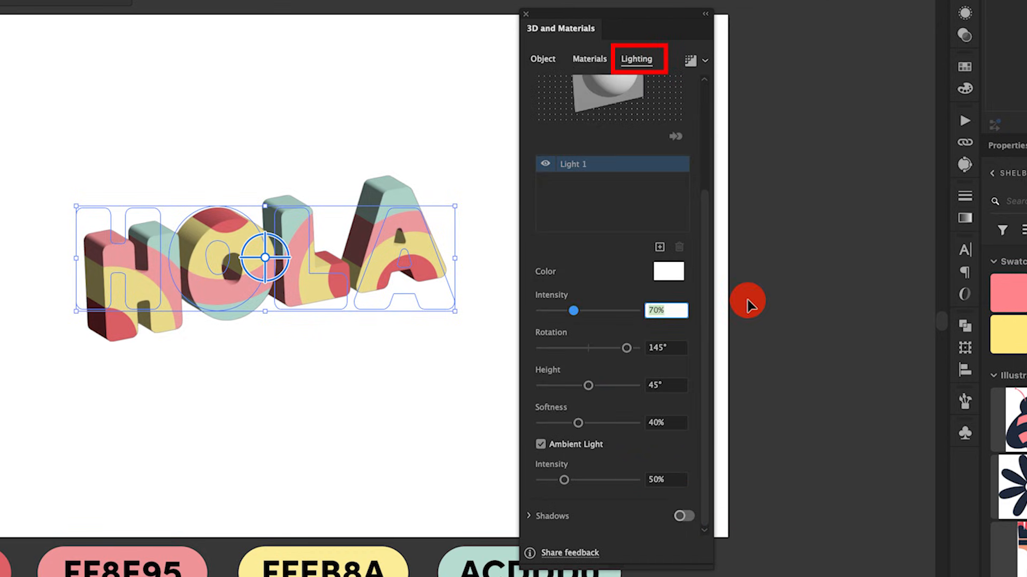
pyautogui.write('64')
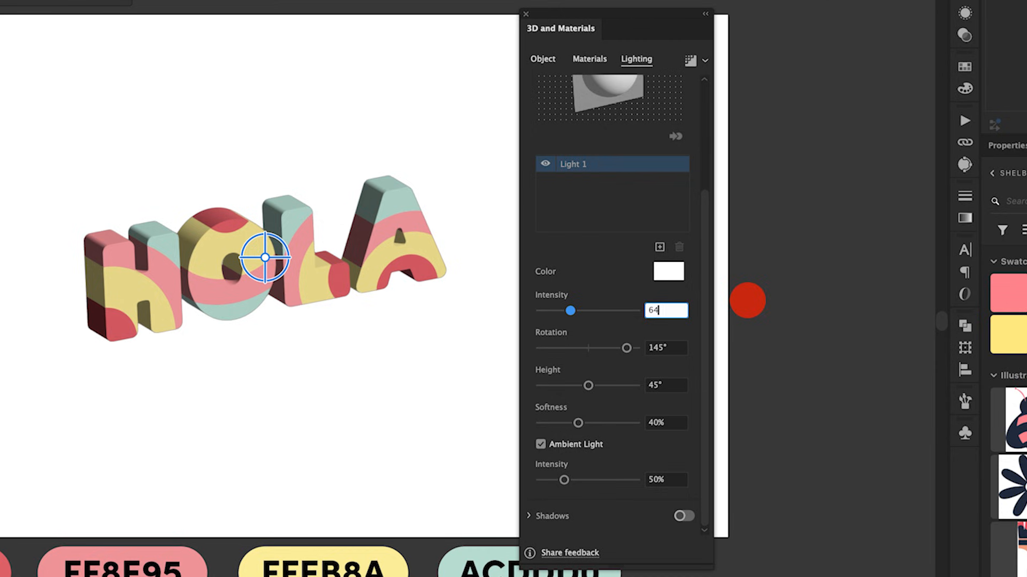
pyautogui.press('Tab')
pyautogui.write('1')
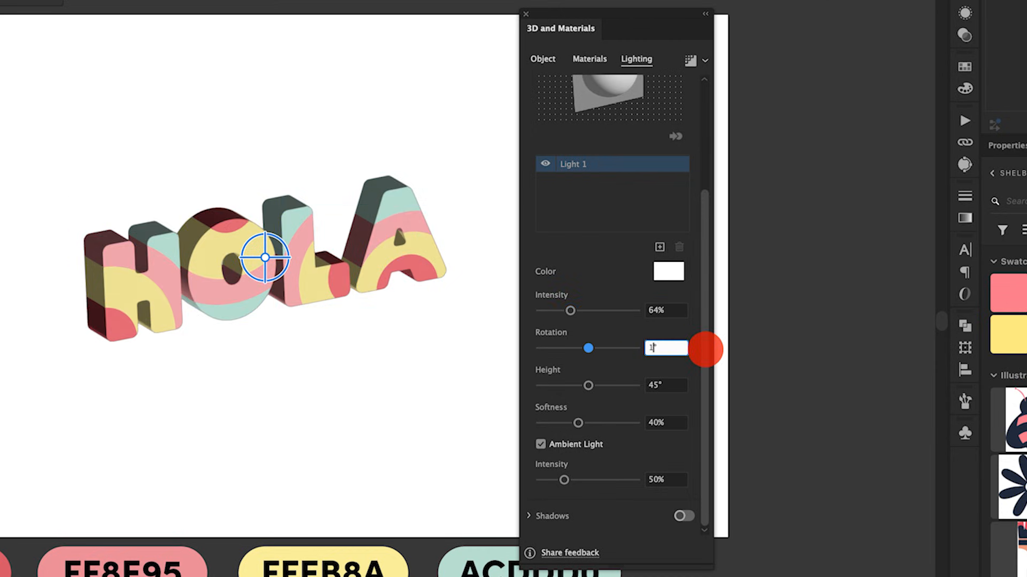
pyautogui.press('Tab')
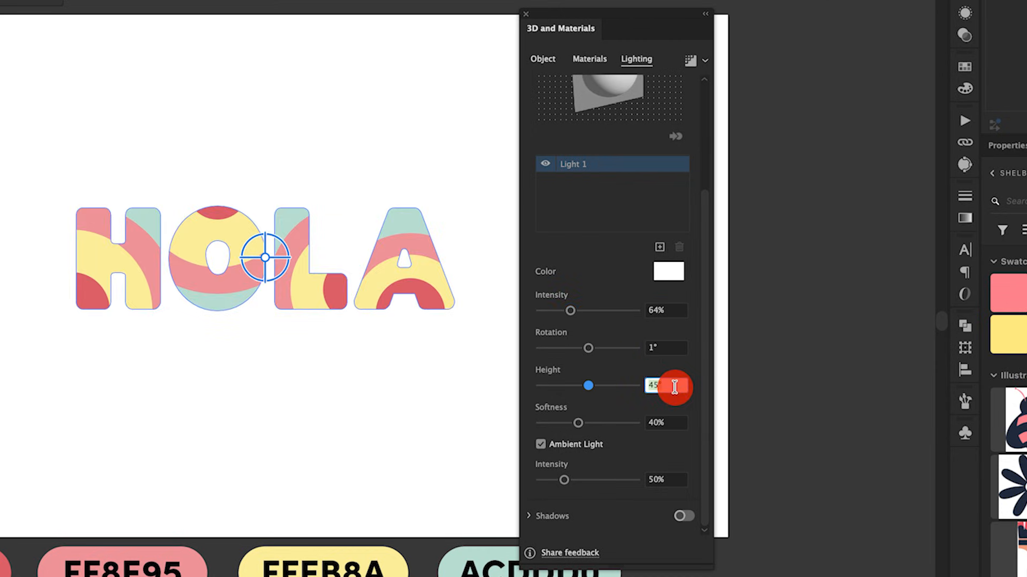
pyautogui.write('32')
pyautogui.press('Tab')
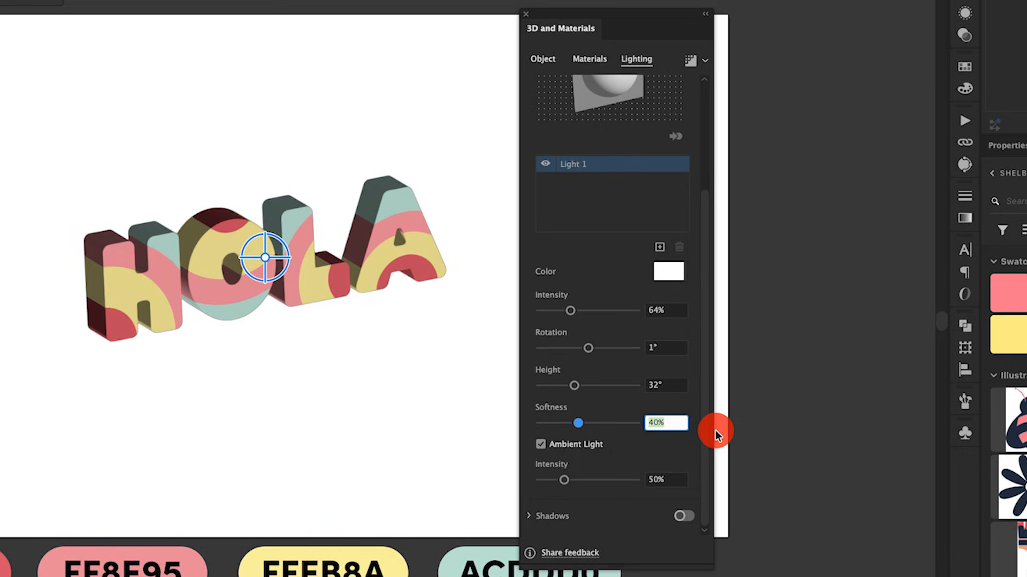
pyautogui.write('72')
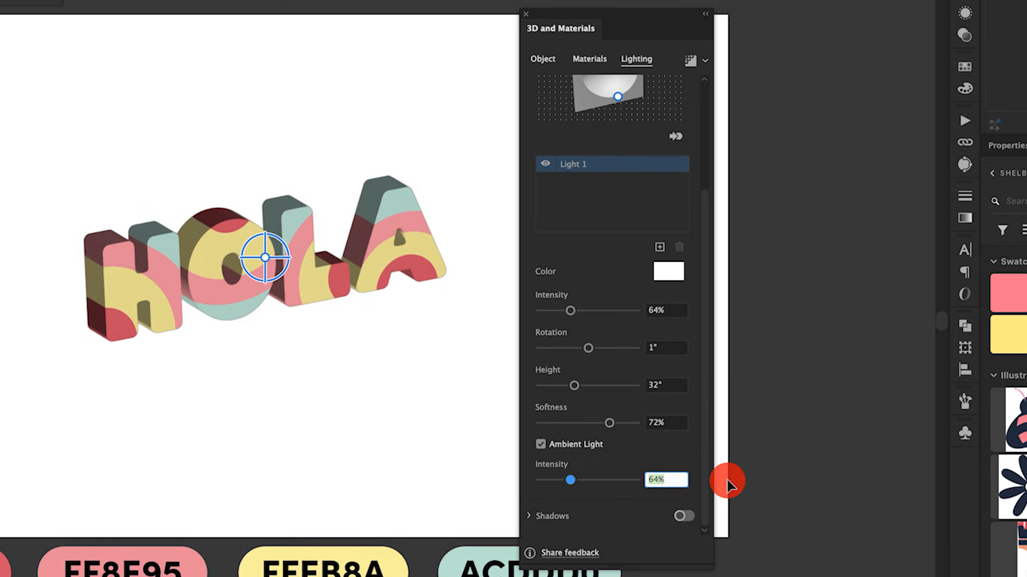
pyautogui.write('59')
pyautogui.press('Return')
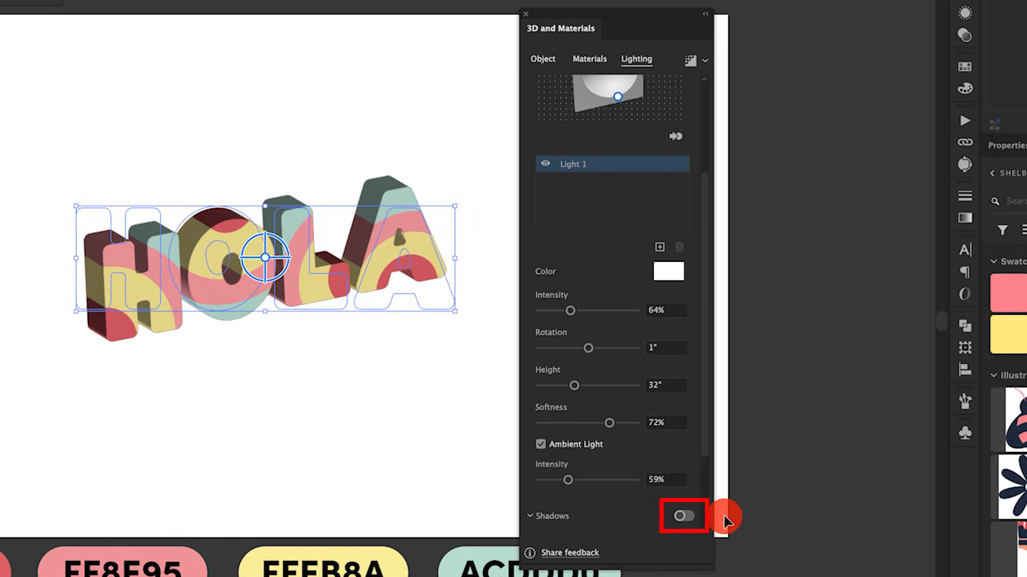
# - Turn on shadows for the lettering, positioned below the object with shadow bounds of 98%
pyautogui.click(724, 517)
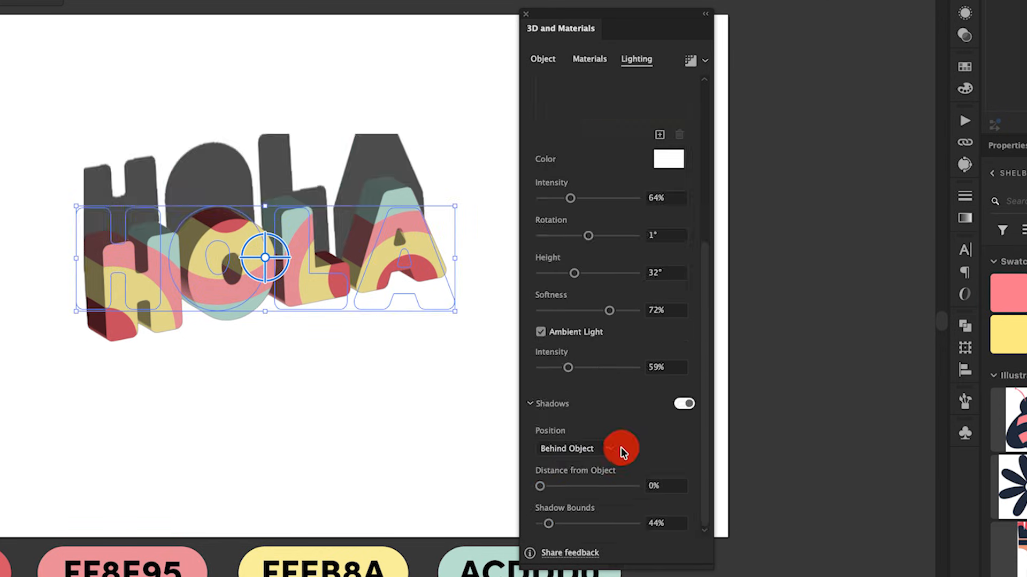
pyautogui.click(618, 455)
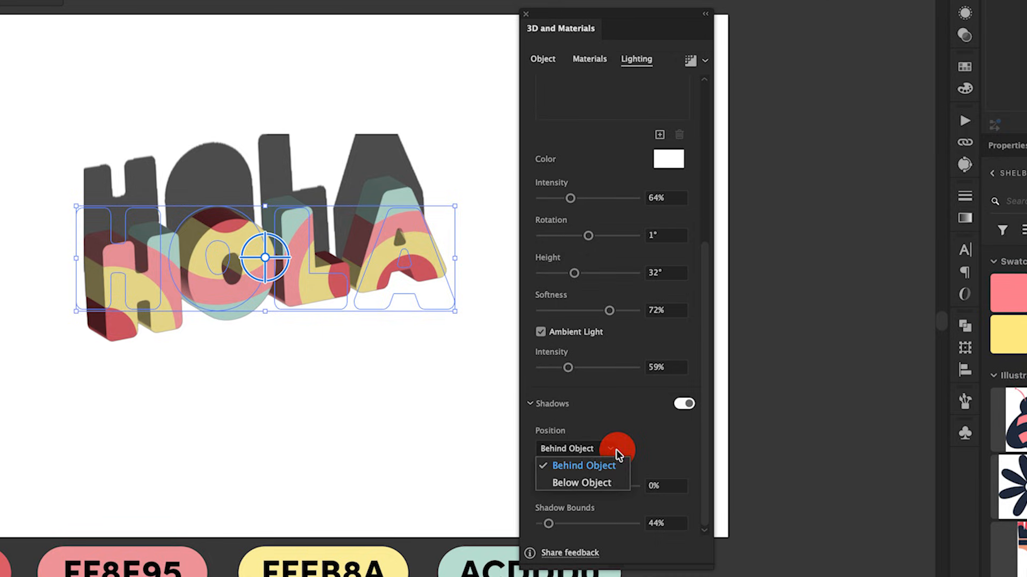
pyautogui.click(607, 484)
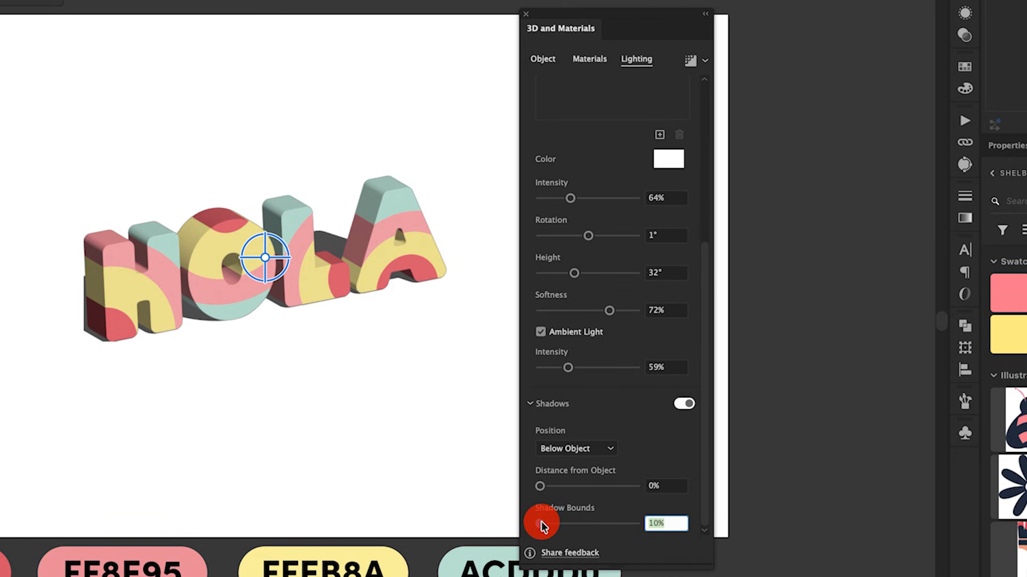
pyautogui.moveTo(541, 524); pyautogui.dragTo(563, 528)
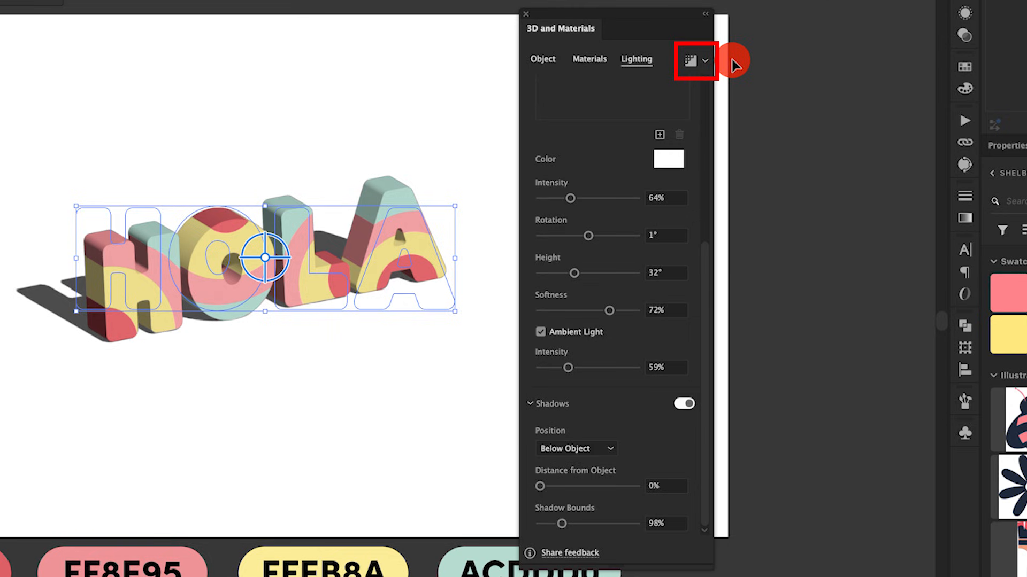
# - Render the 3D lettering with ray tracing at high quality, then deselect it and close the 3D settings
pyautogui.click(704, 60)
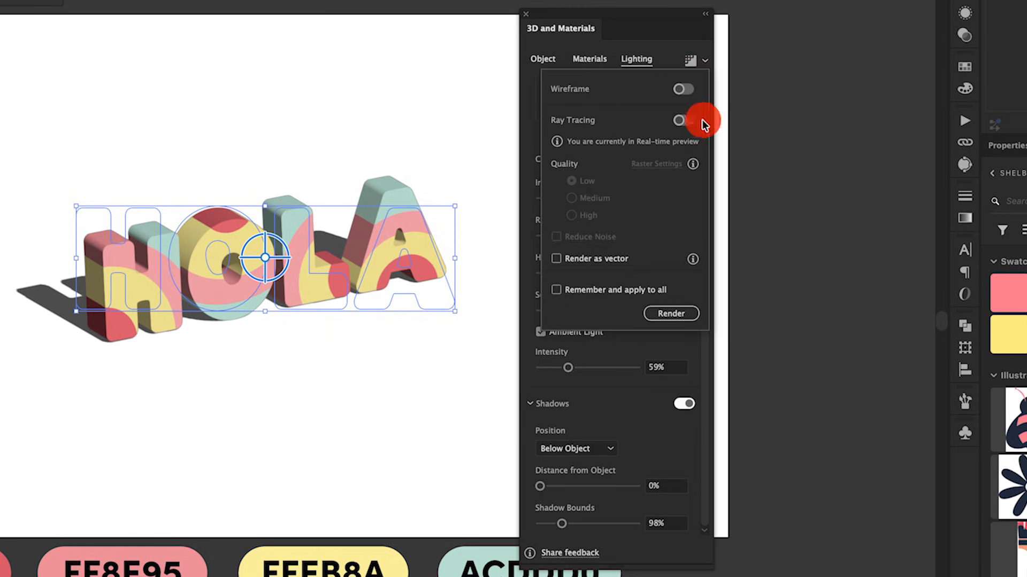
pyautogui.click(684, 120)
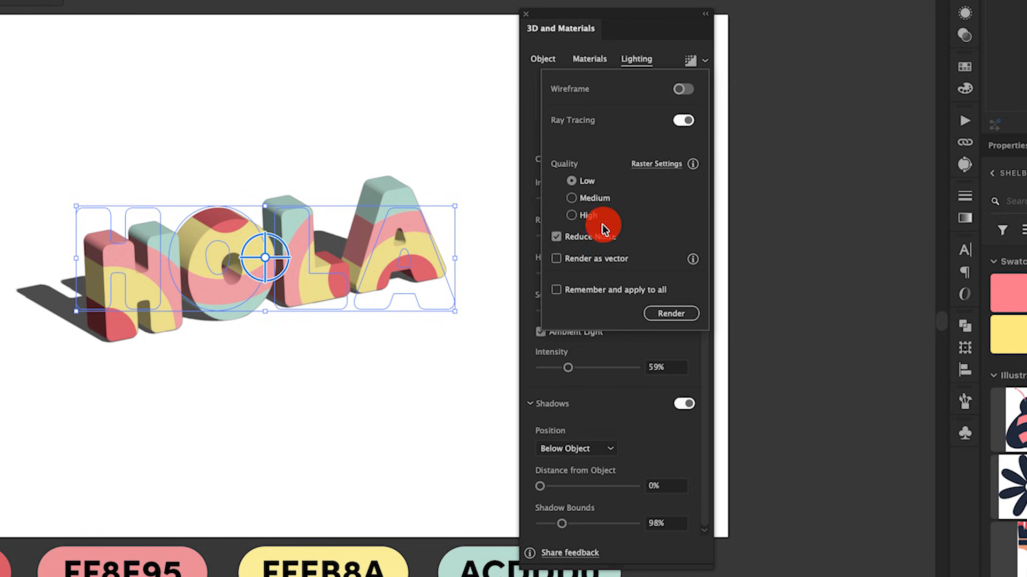
pyautogui.click(572, 219)
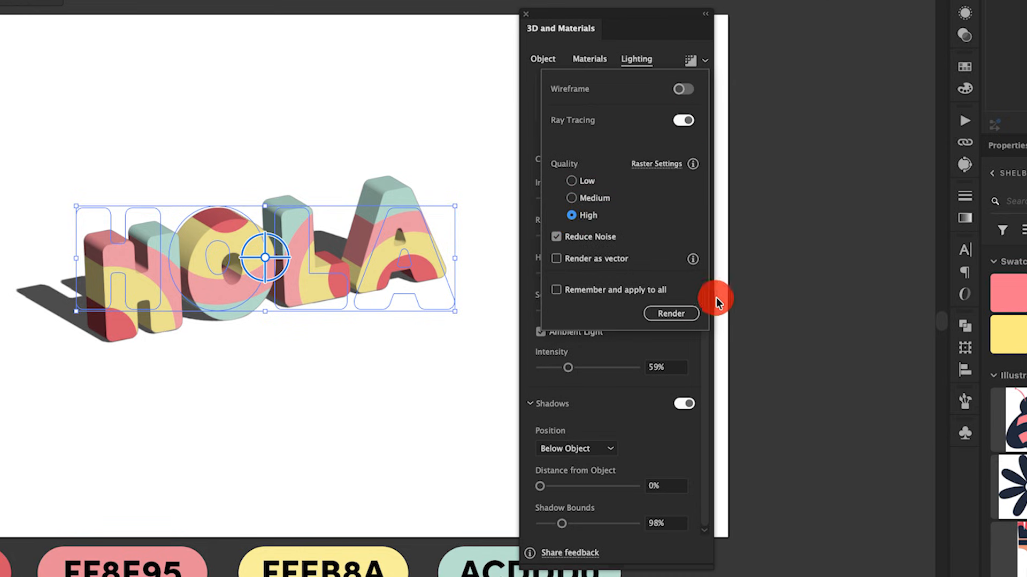
pyautogui.click(688, 317)
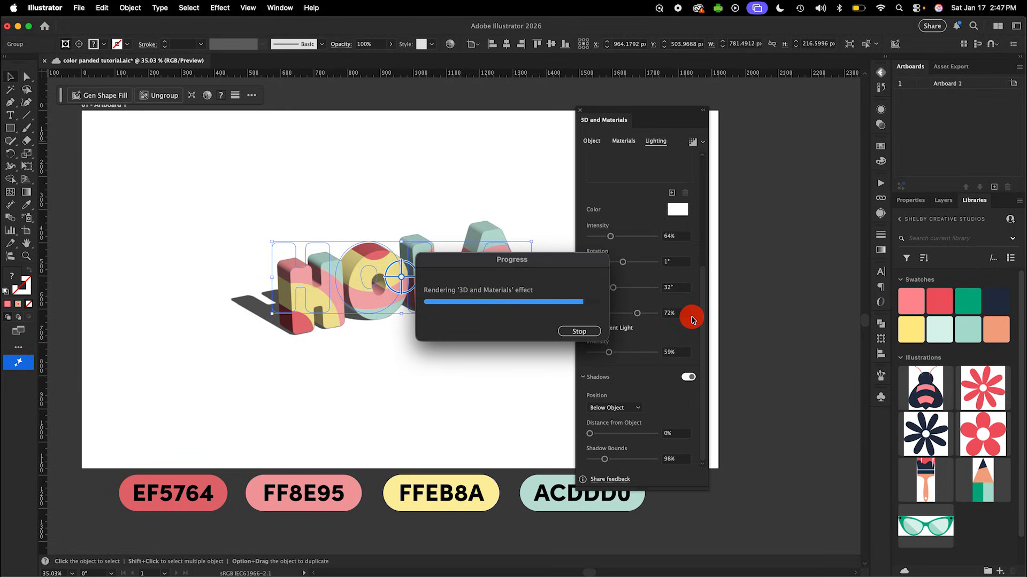
pyautogui.click(467, 374)
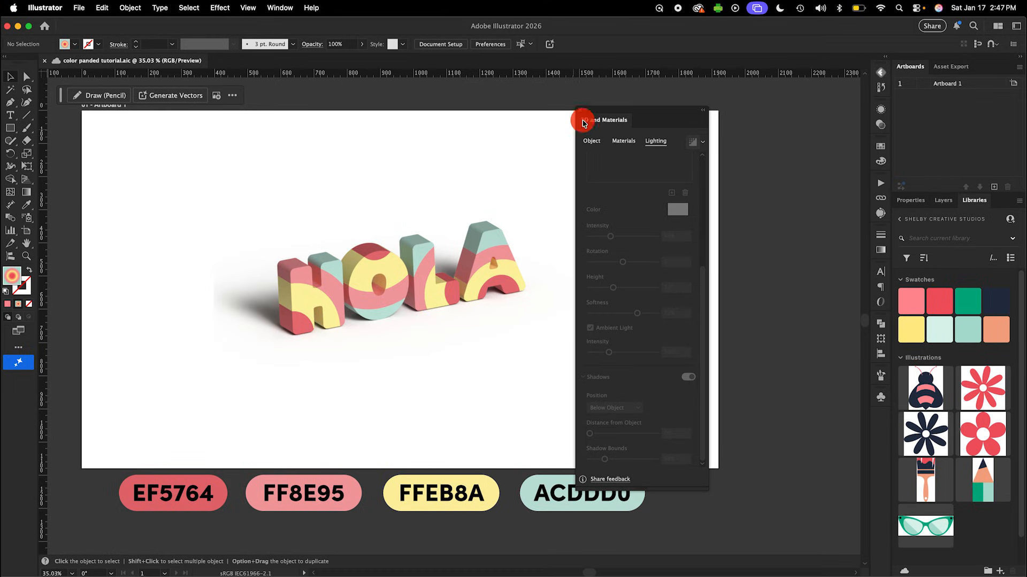
pyautogui.click(580, 110)
# - Give Artboard 1 a custom dark teal background fill with hex color 116359
pyautogui.click(26, 234)
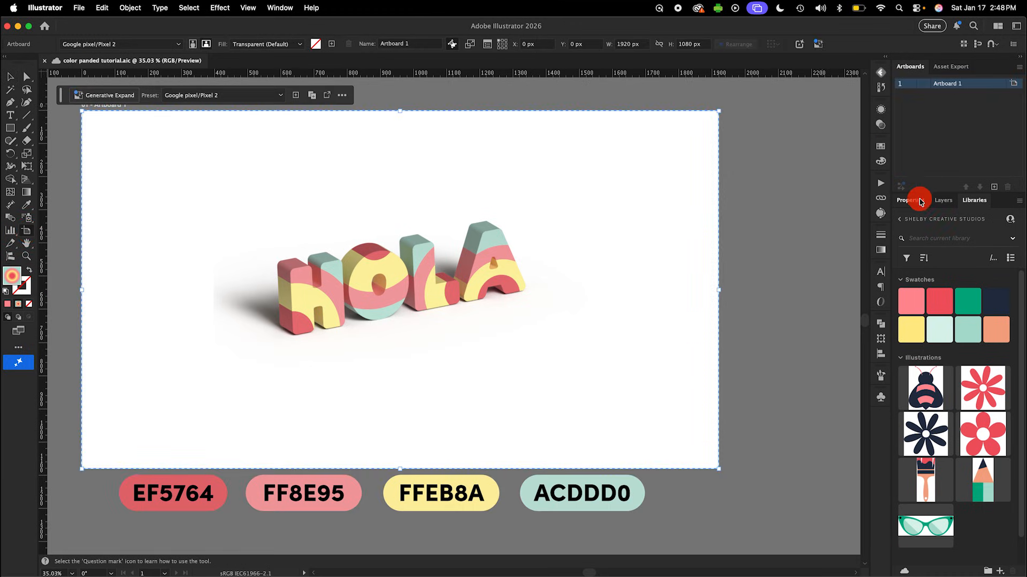
pyautogui.click(912, 200)
pyautogui.click(975, 340)
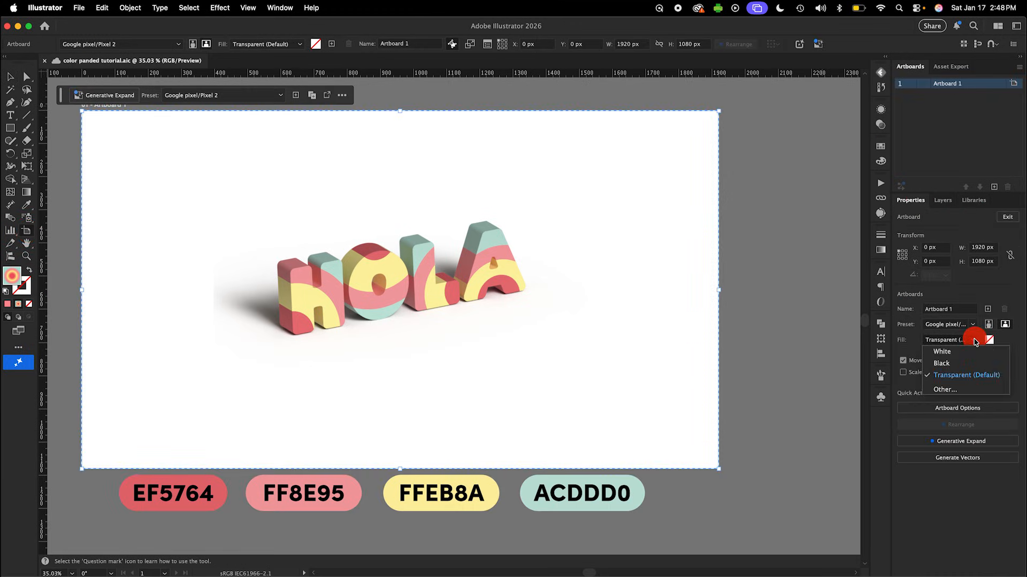
pyautogui.click(960, 394)
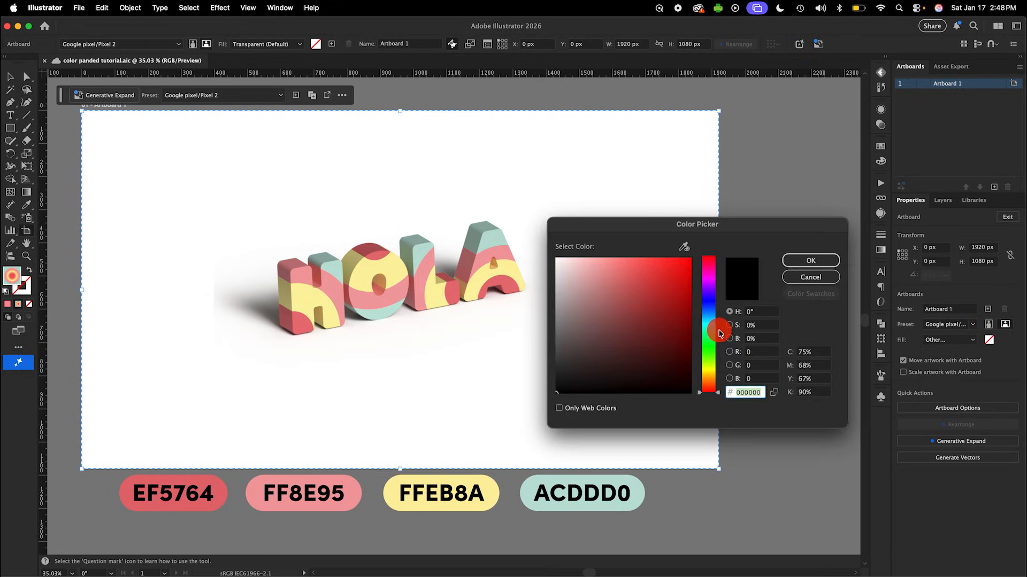
pyautogui.click(710, 326)
pyautogui.moveTo(638, 326)
pyautogui.mouseDown()
pyautogui.moveTo(660, 346)
pyautogui.moveTo(669, 340)
pyautogui.mouseUp()
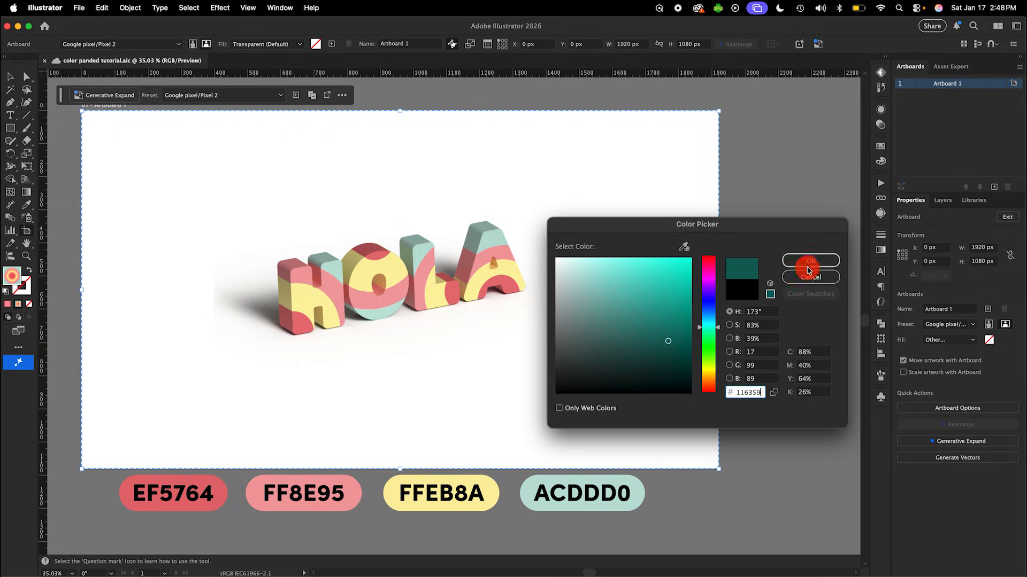
pyautogui.click(809, 260)
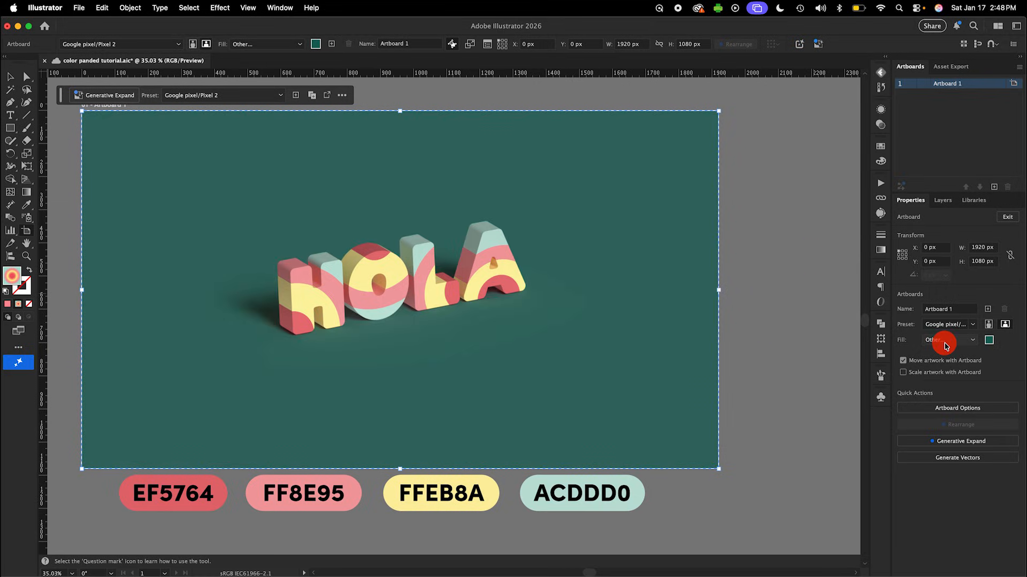
# - Change the artboard's background fill to the brighter teal 0ba6ad and exit artboard editing
pyautogui.click(989, 341)
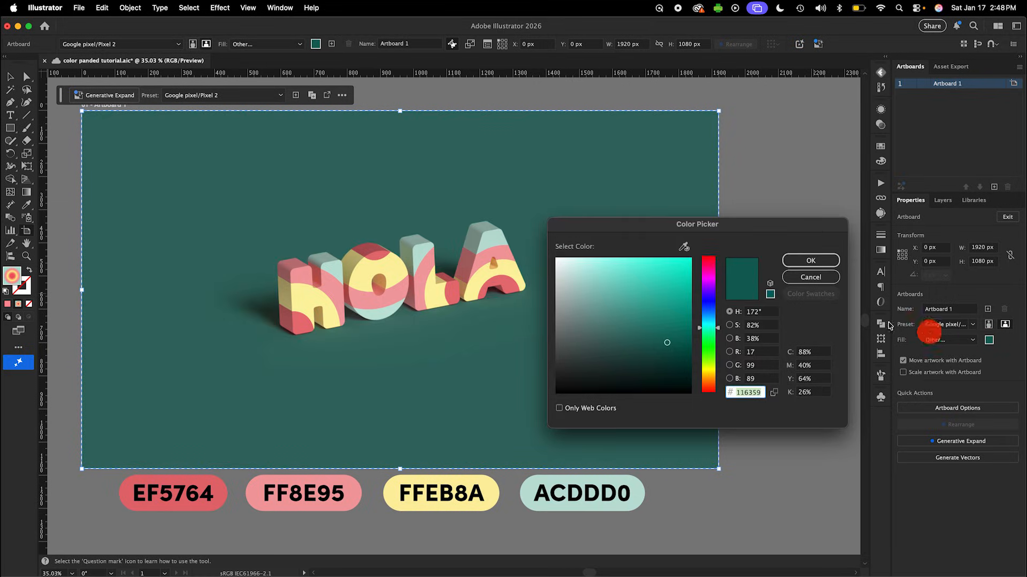
pyautogui.click(683, 301)
pyautogui.click(708, 316)
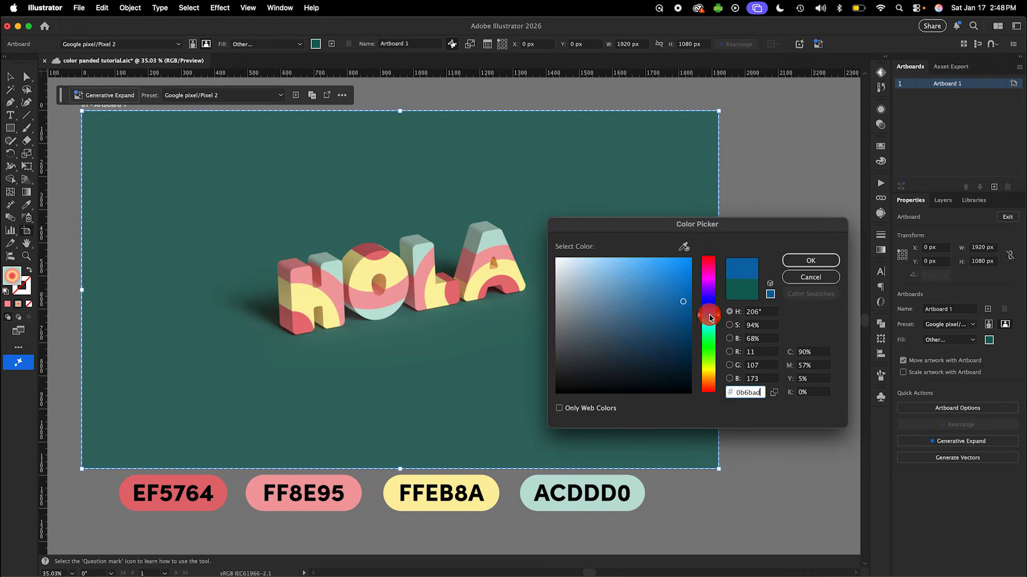
pyautogui.moveTo(710, 318); pyautogui.dragTo(710, 326)
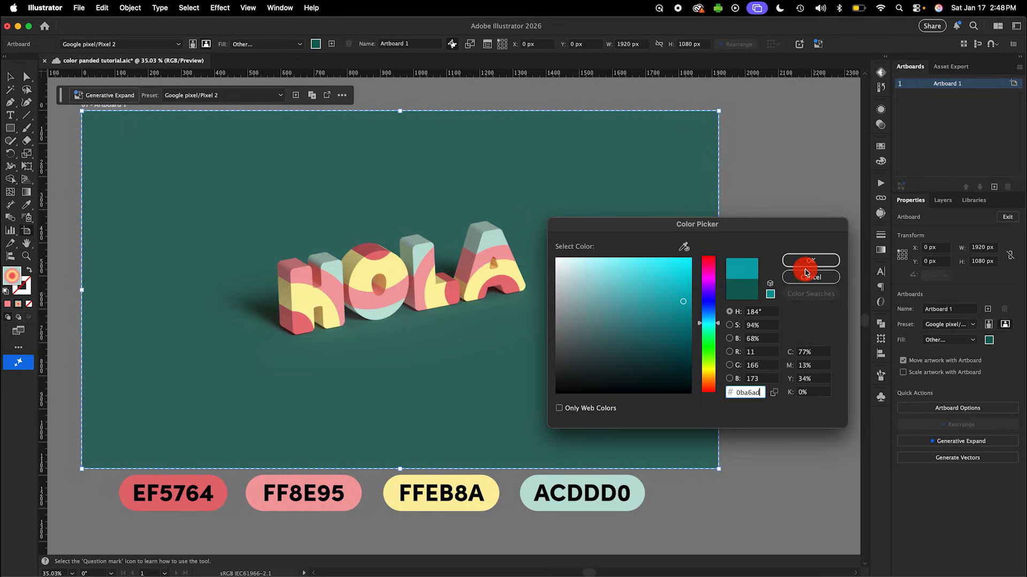
pyautogui.click(808, 262)
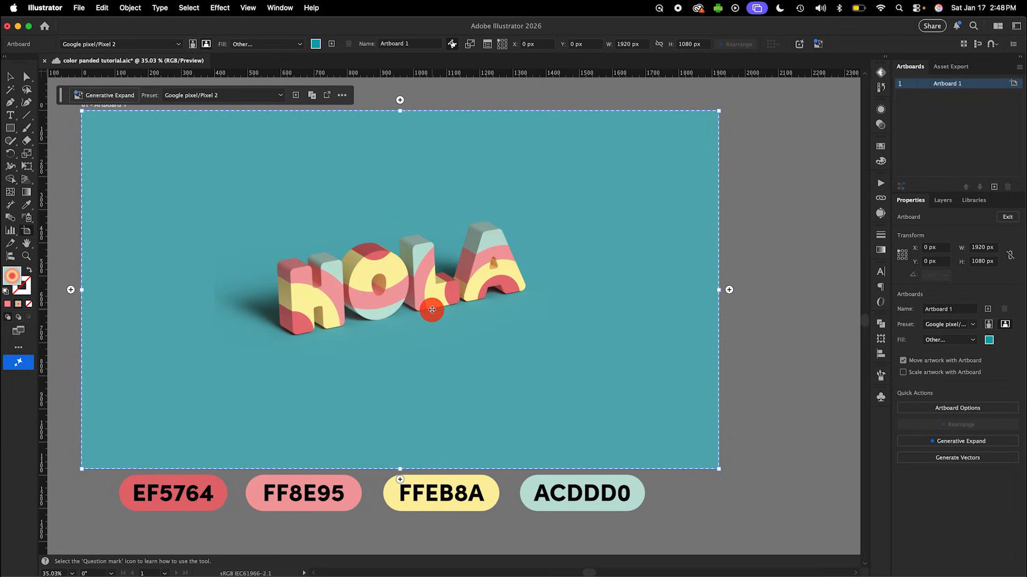
pyautogui.scroll(1, 432, 309)
pyautogui.hscroll(-1, 431, 310)
pyautogui.press('Escape')
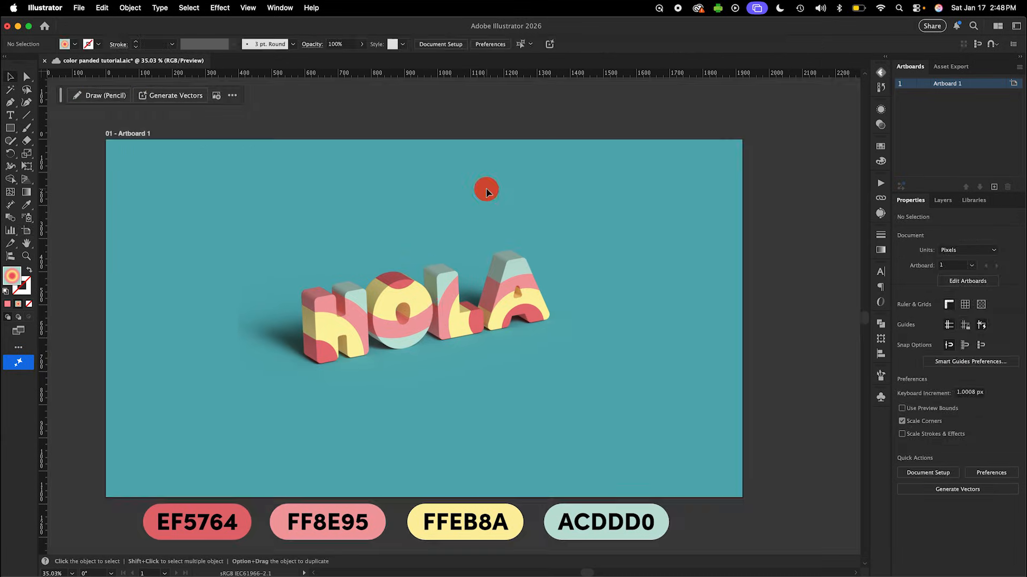